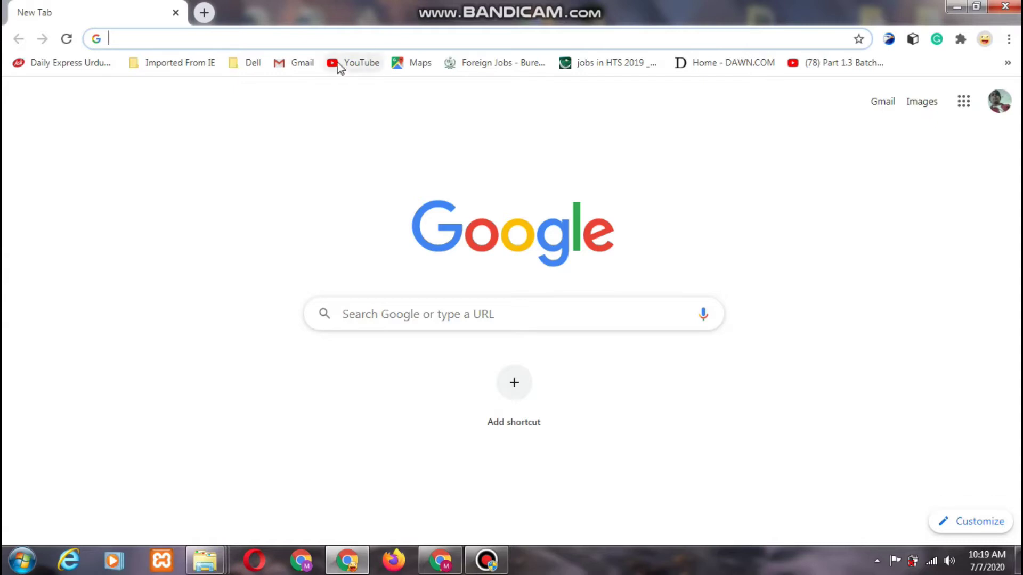
- Navigate the blank Chrome tab to fpsc.gov.pk using the address-bar autocompletion
click(317, 40)
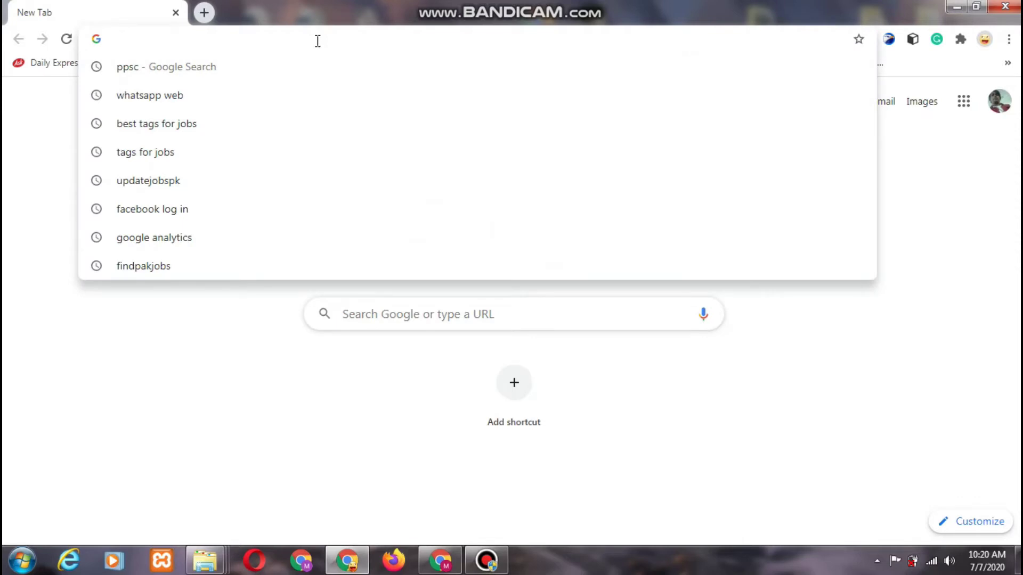
text(fo)
key(BackSpace)
text(p)
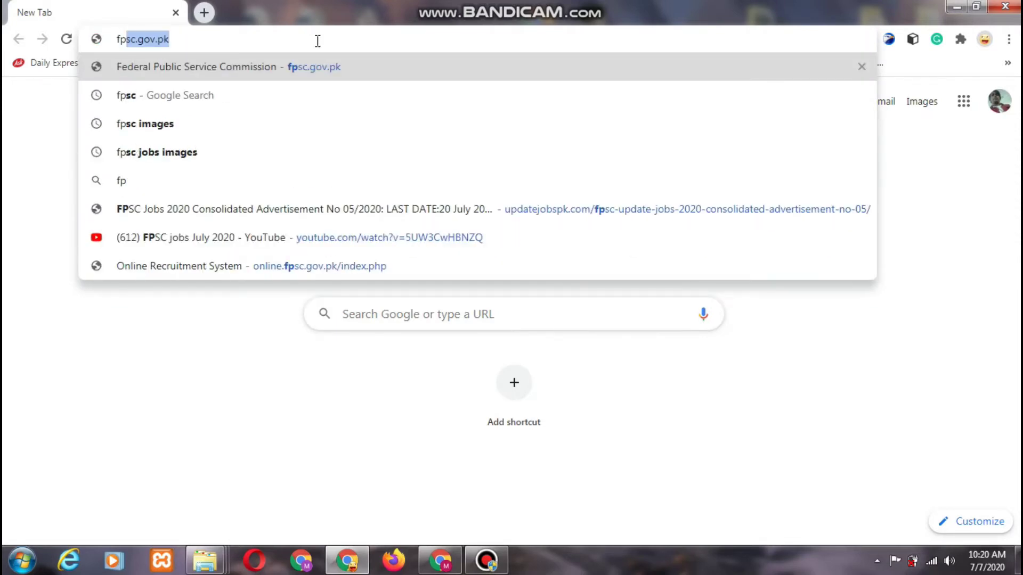
key(Right)
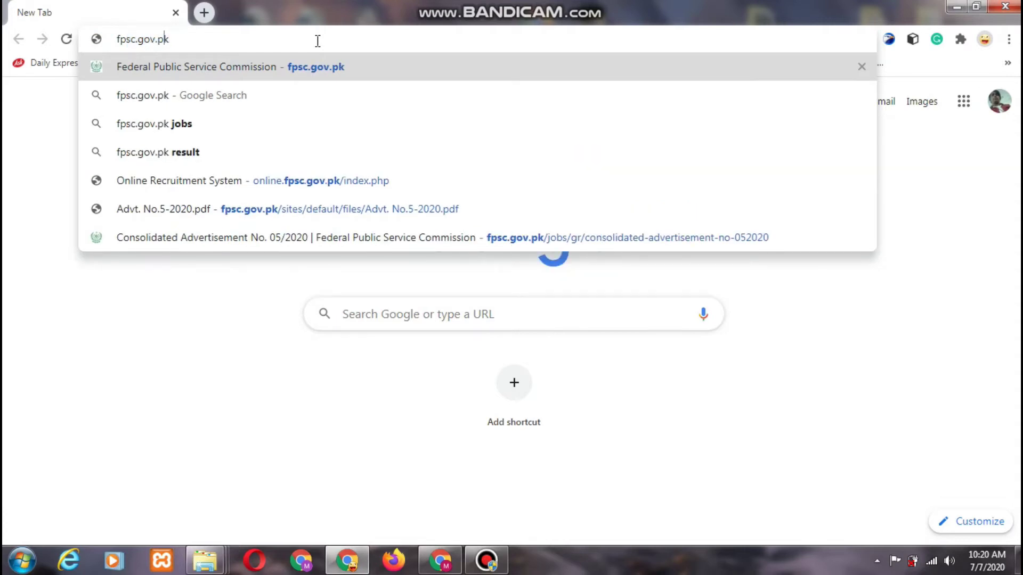
key(Return)
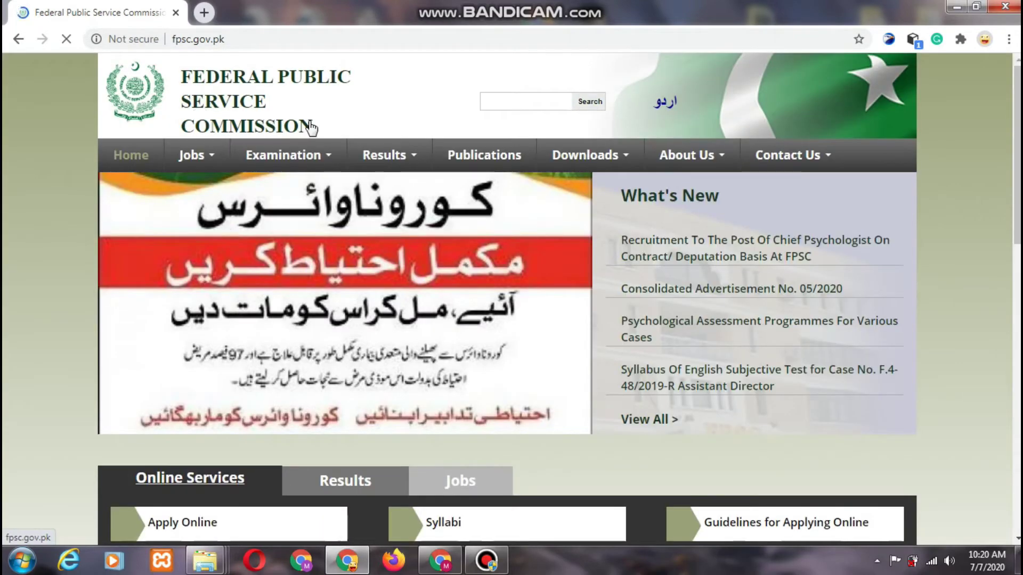
- Scroll the FPSC home page, check the Jobs list, then choose Apply Online under Online Services
scroll(863, 178, down, 3)
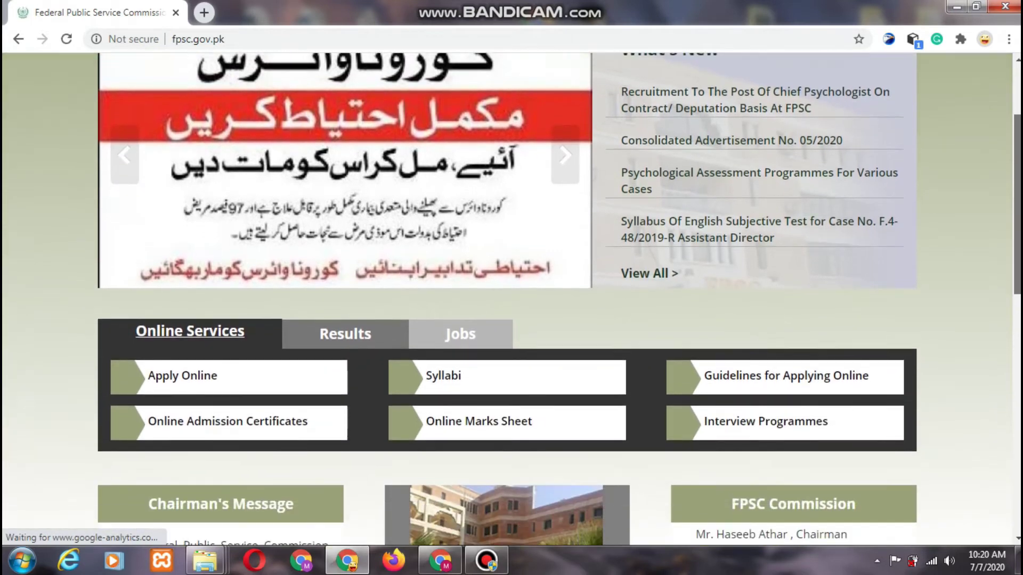
scroll(799, 206, down, 2)
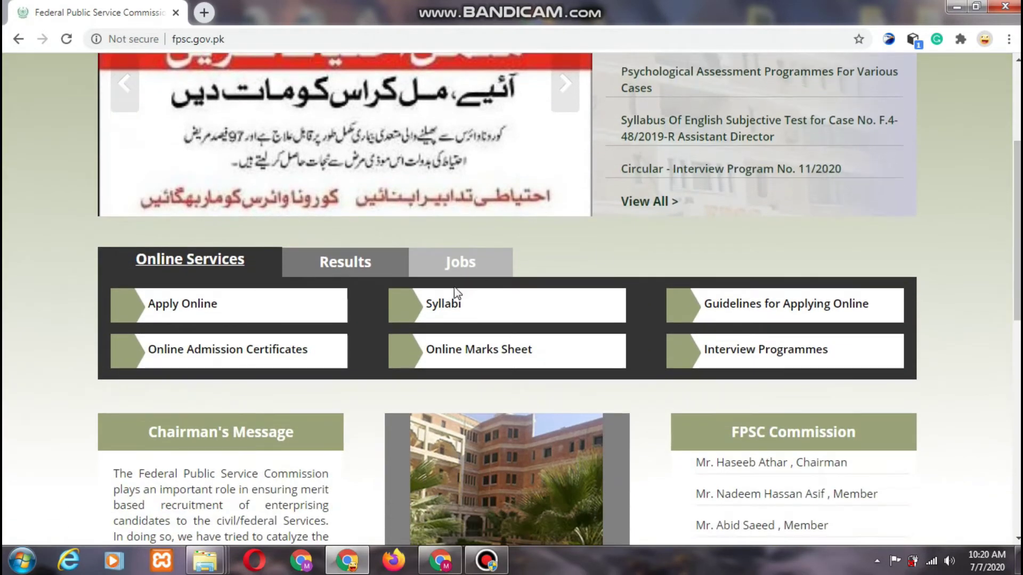
click(461, 260)
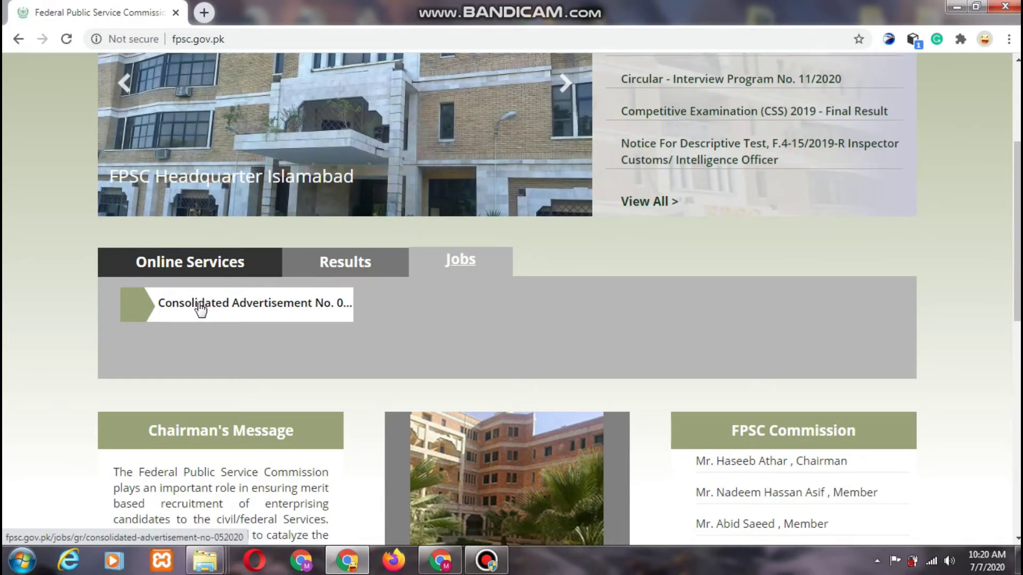
click(206, 268)
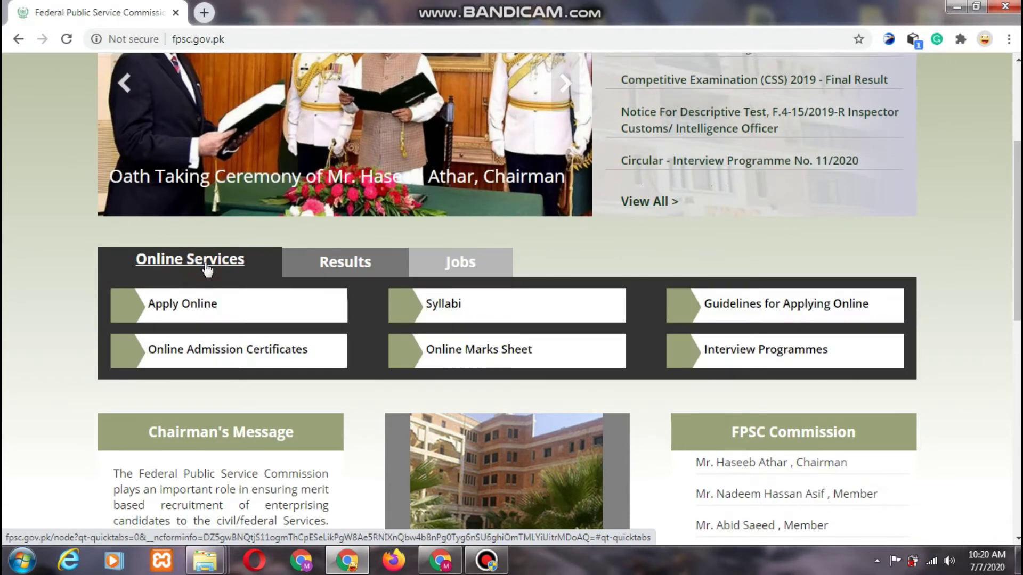
click(198, 307)
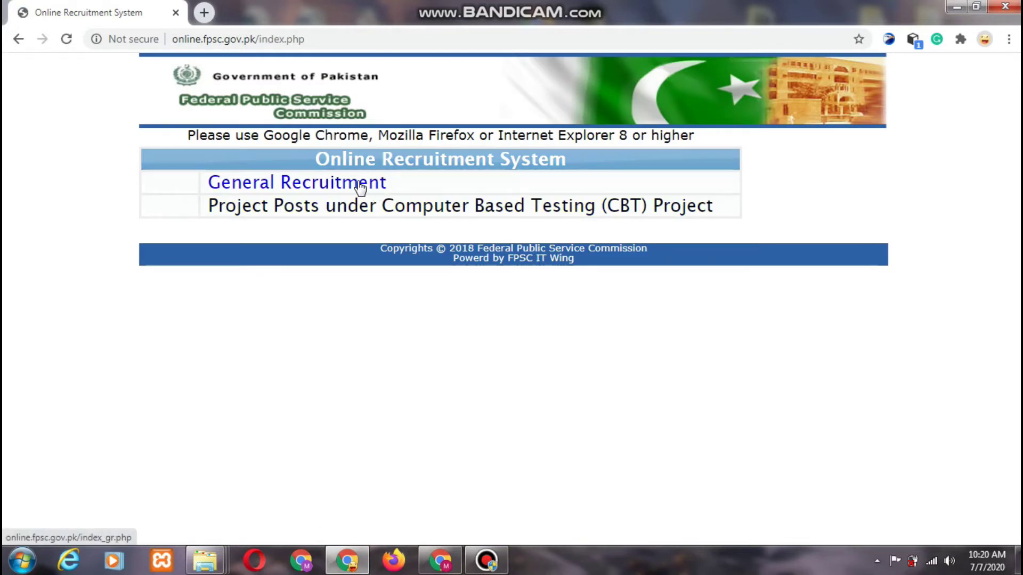
- Choose General Recruitment, then Apply Online to start a new Step 1 application
click(360, 184)
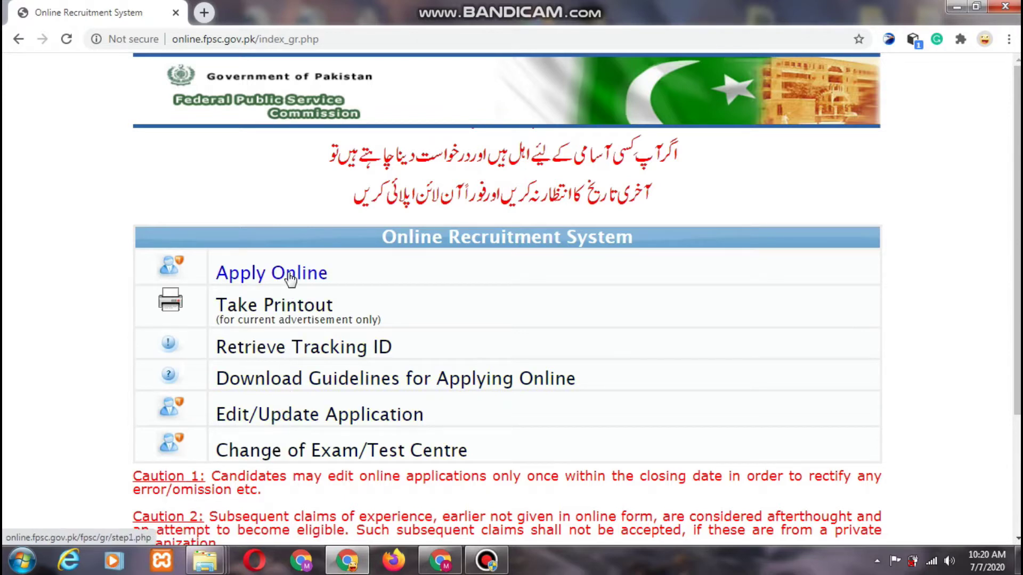
click(289, 278)
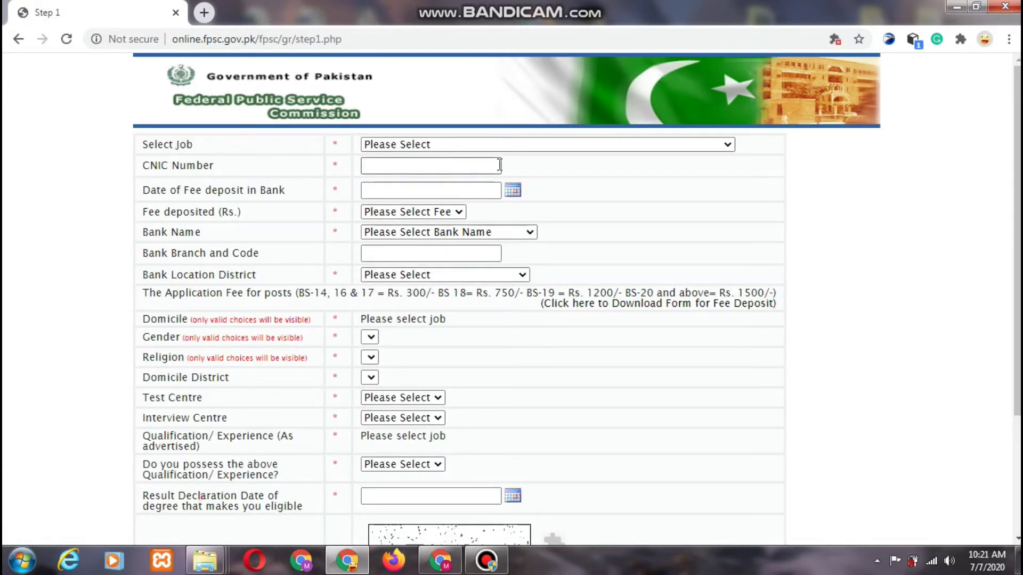
drag(148, 145, 197, 147)
- Select F.4-89/2020-R [PROGRAMMER] from the Select Job dropdown
click(279, 145)
click(463, 145)
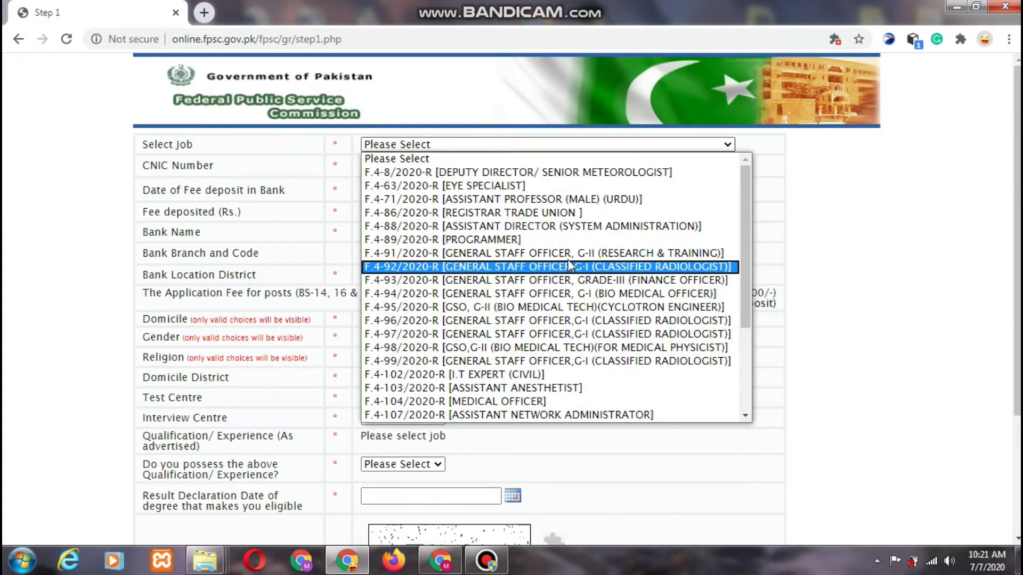
click(527, 243)
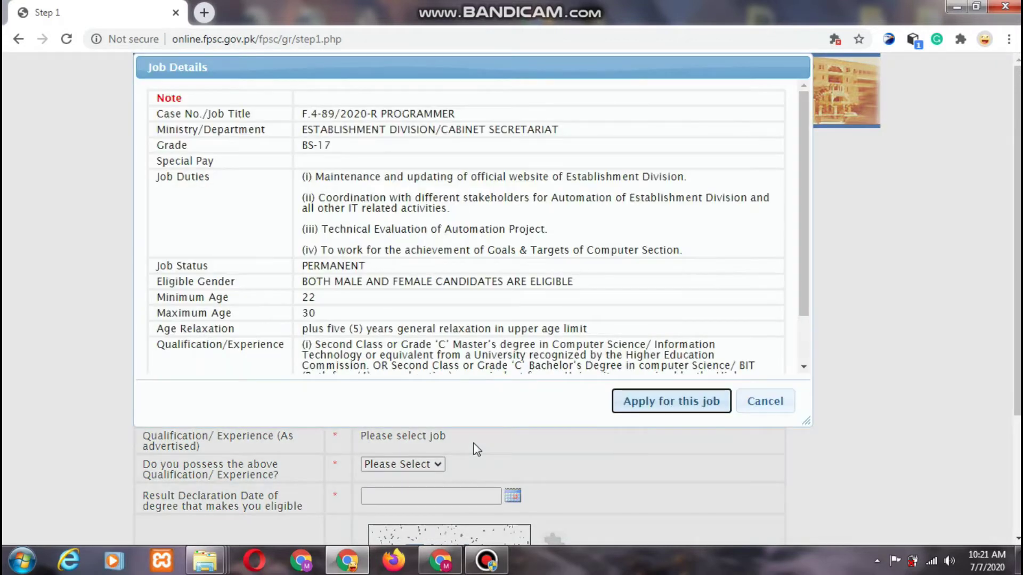
click(486, 557)
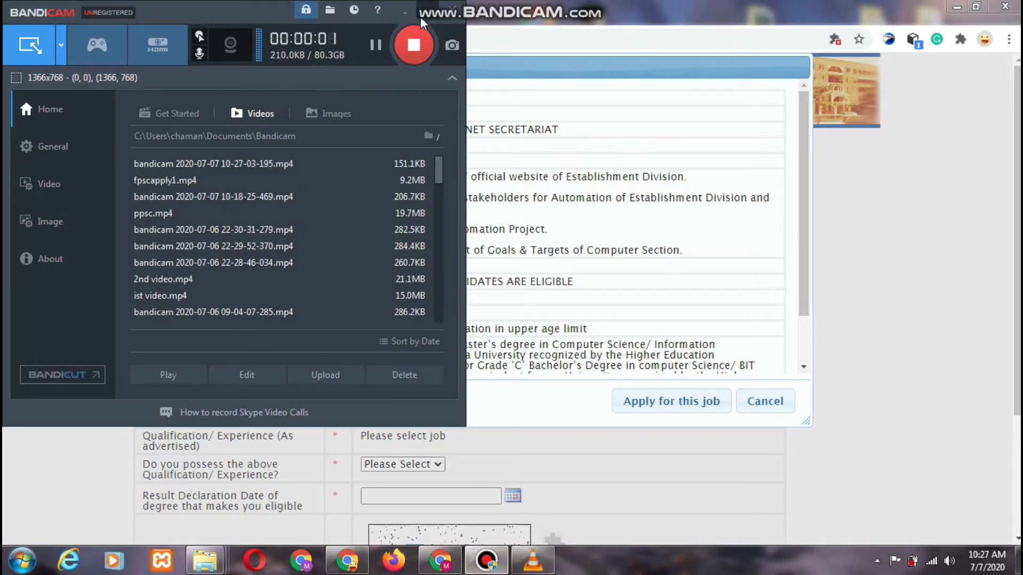
- Minimize the Bandicam window to reveal the Programmer job details
click(405, 11)
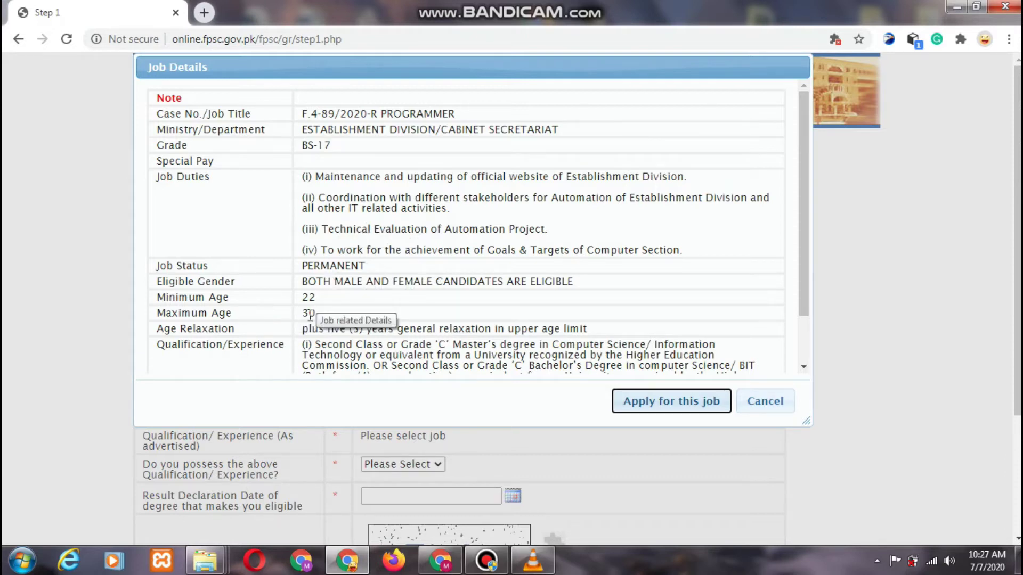
- Review the Programmer qualification, experience and Punjab quota requirements, then apply for the job
click(309, 316)
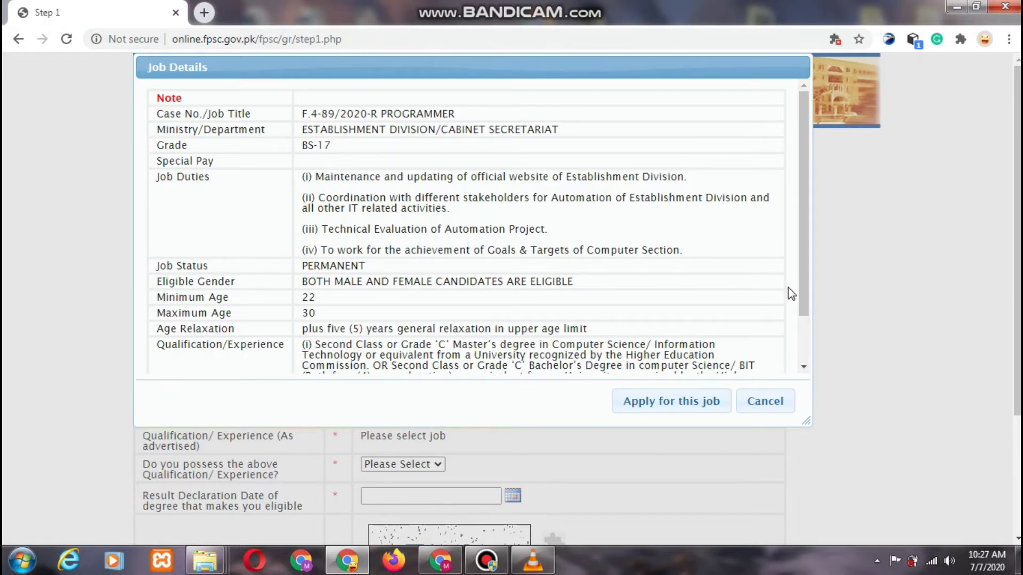
drag(803, 287, 793, 351)
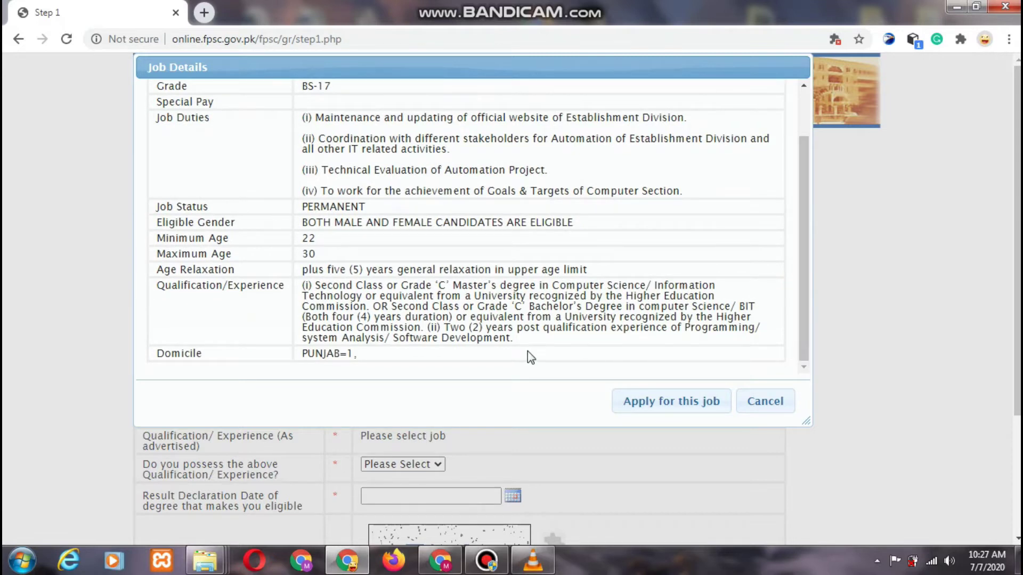
drag(422, 338, 432, 337)
double_click(436, 327)
drag(372, 288, 433, 306)
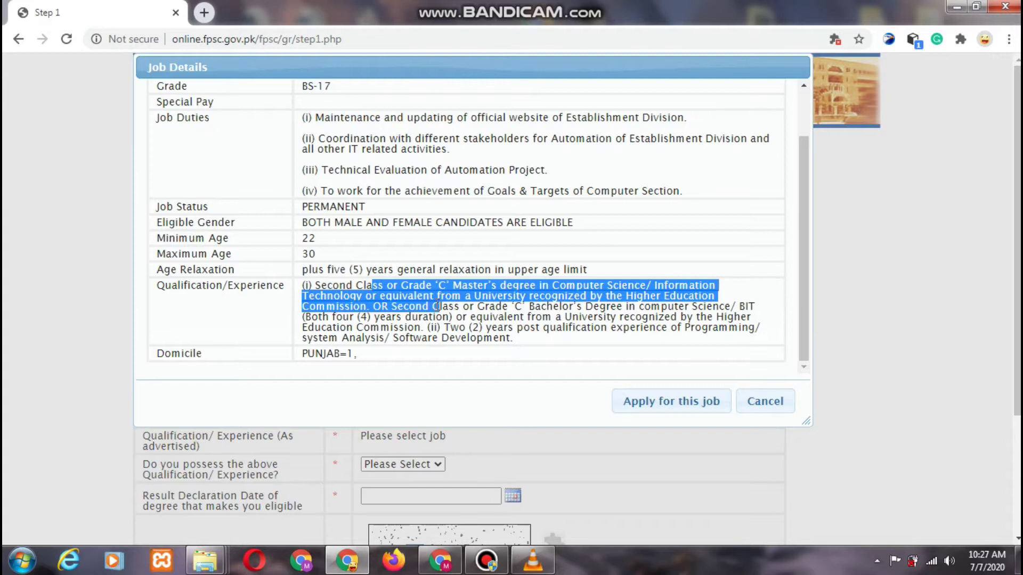
double_click(343, 355)
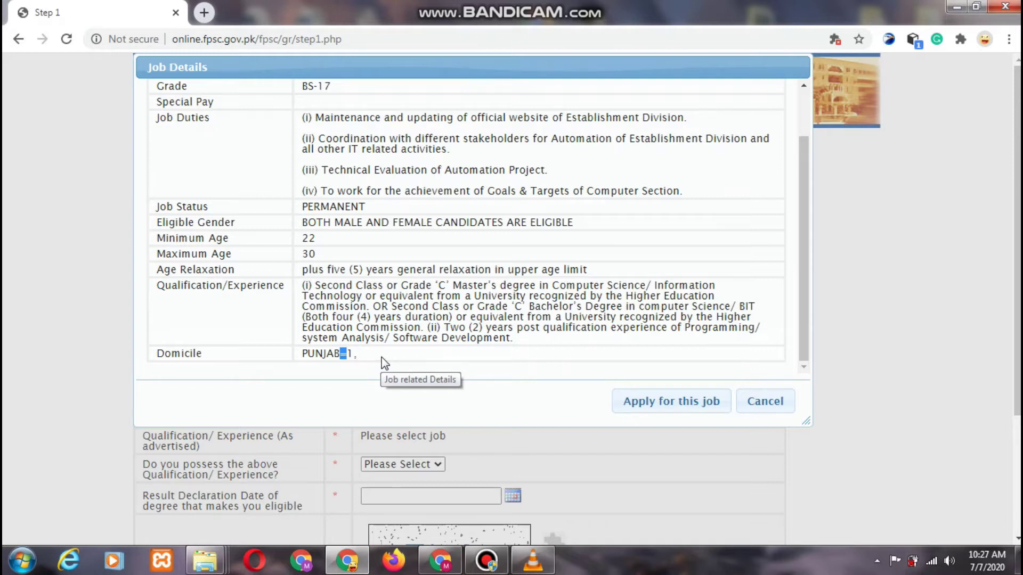
click(647, 404)
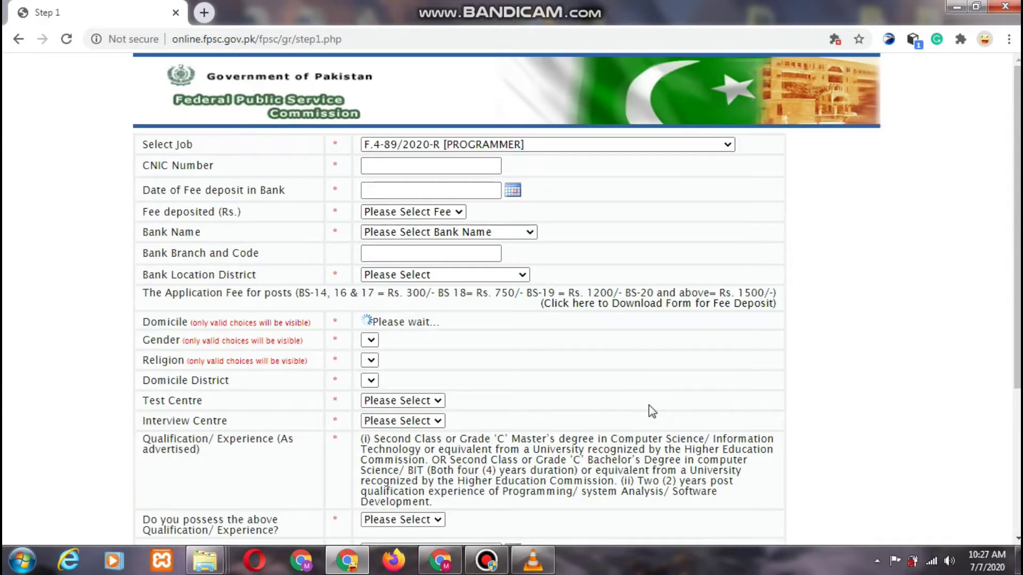
- Enter the applicant's CNIC number and pick 07-07-2020 as the fee deposit date
click(440, 166)
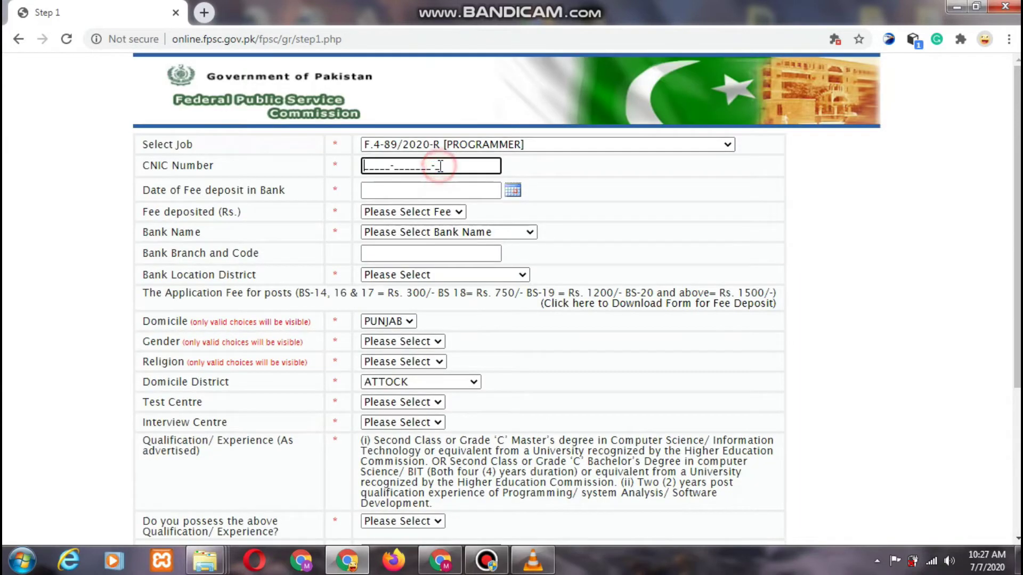
key(Tab)
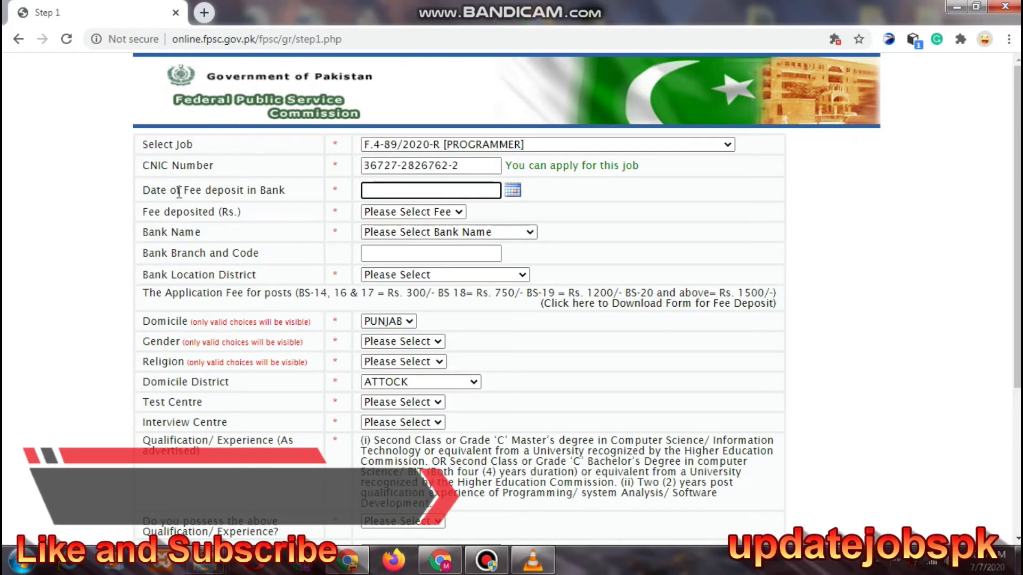
double_click(268, 191)
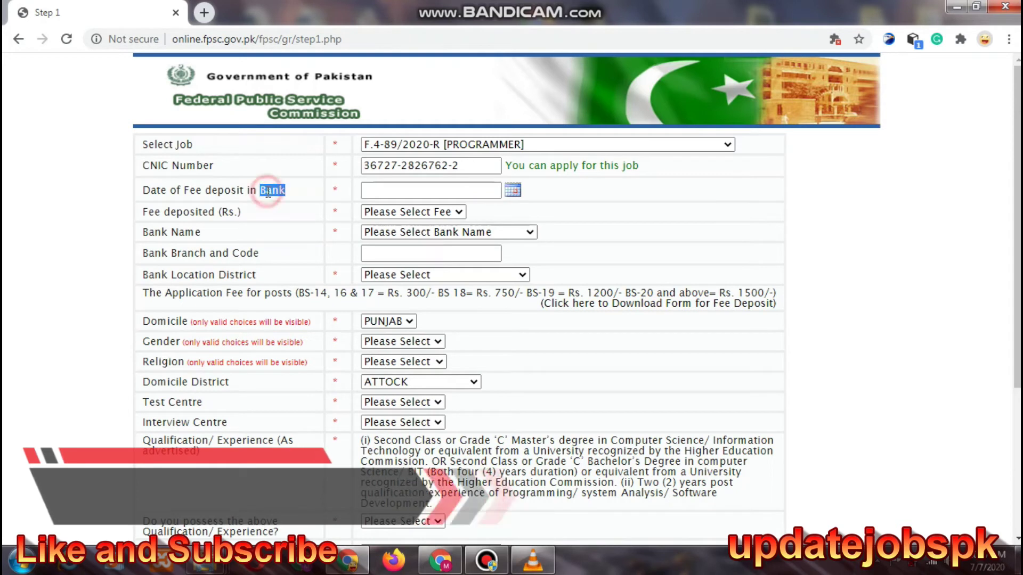
click(511, 191)
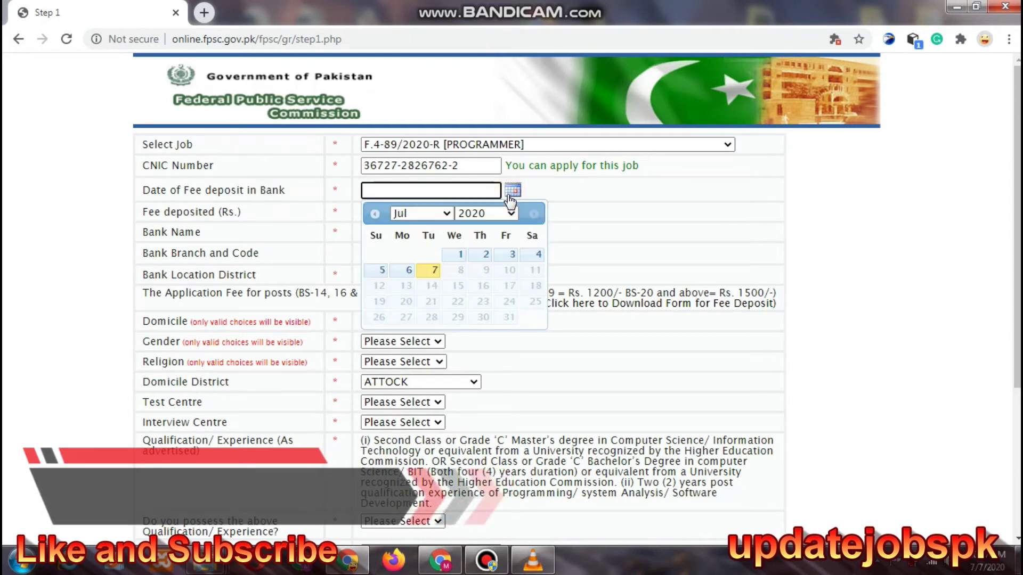
click(424, 272)
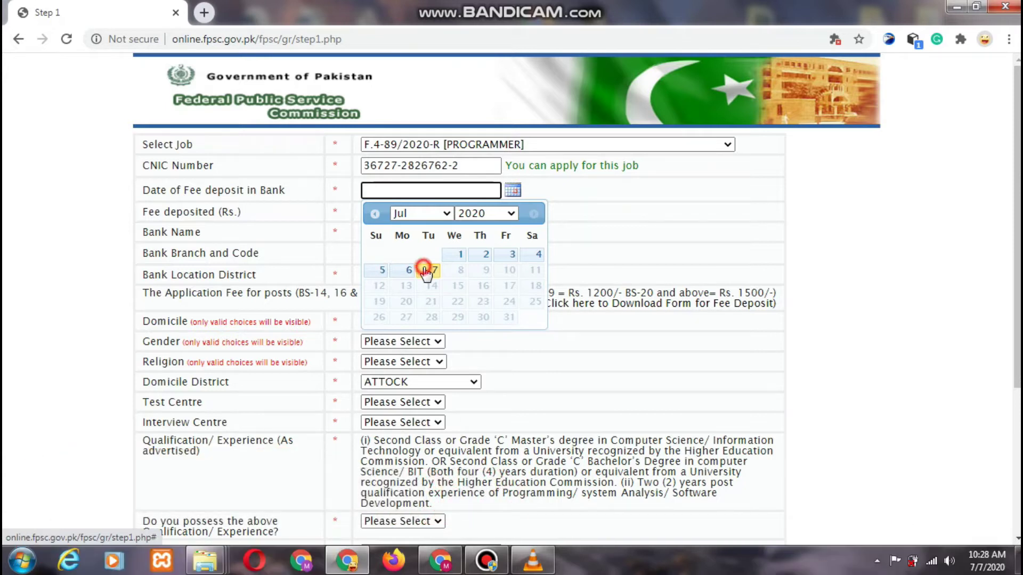
double_click(208, 215)
click(436, 213)
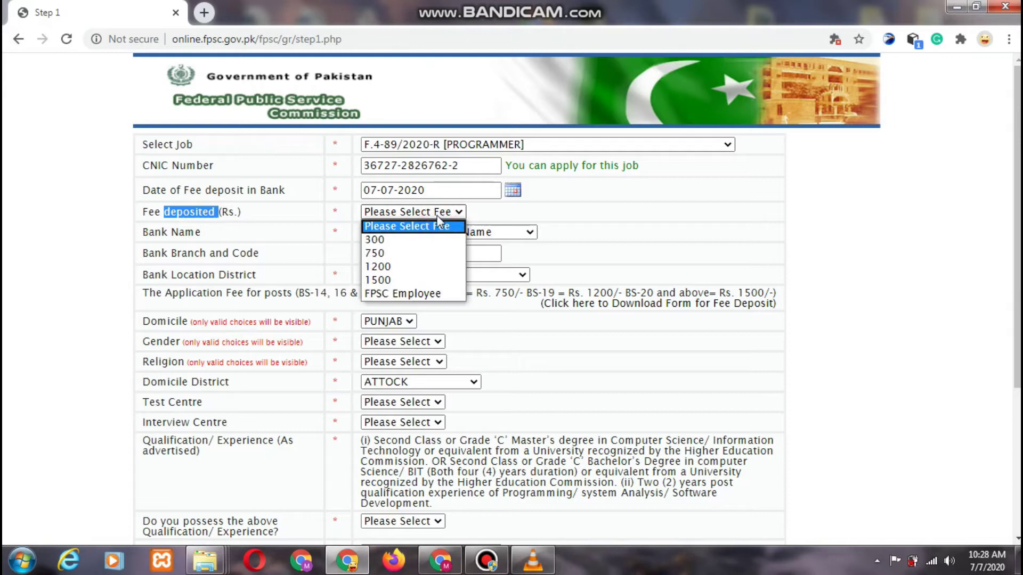
click(429, 241)
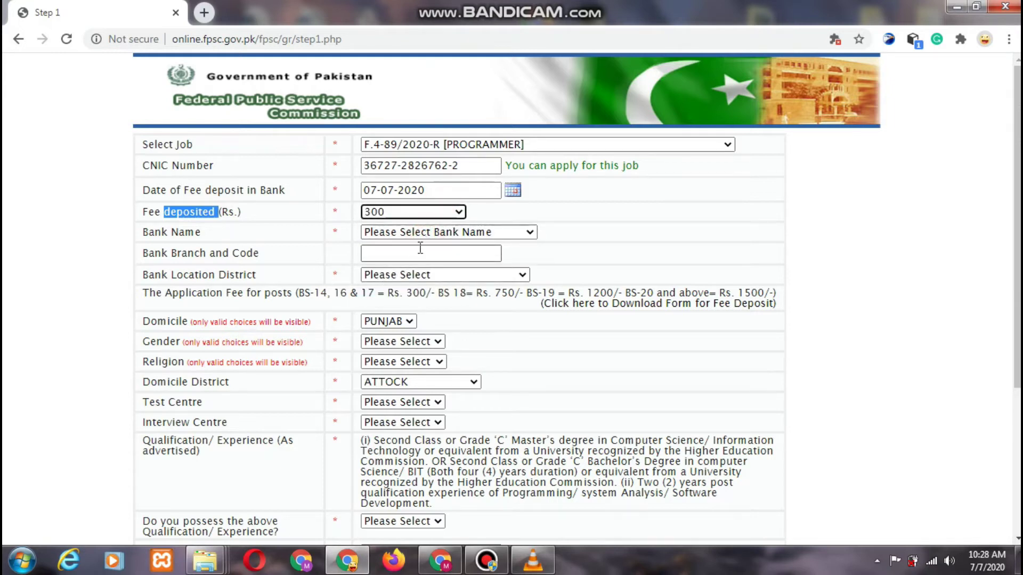
click(403, 213)
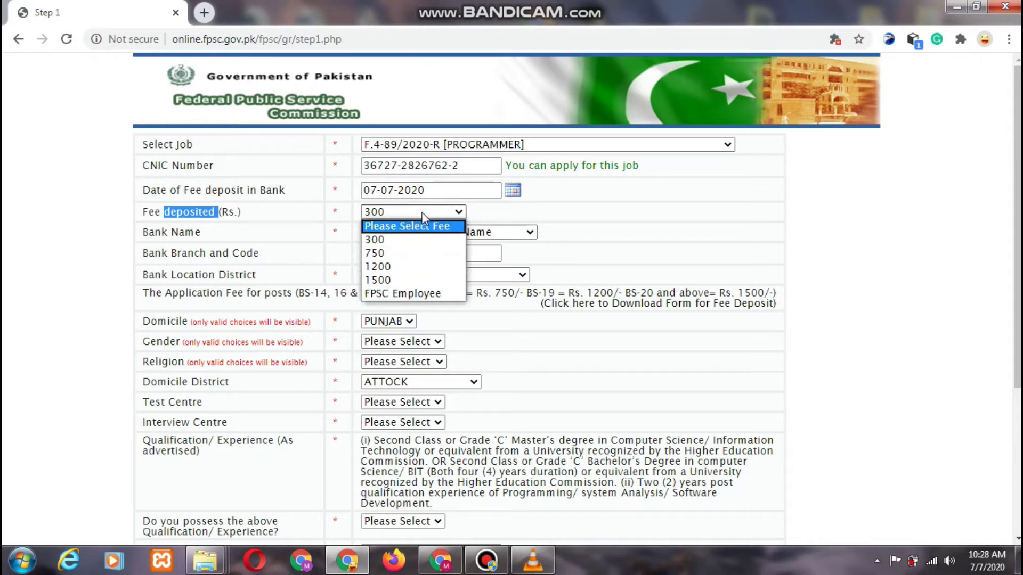
click(424, 211)
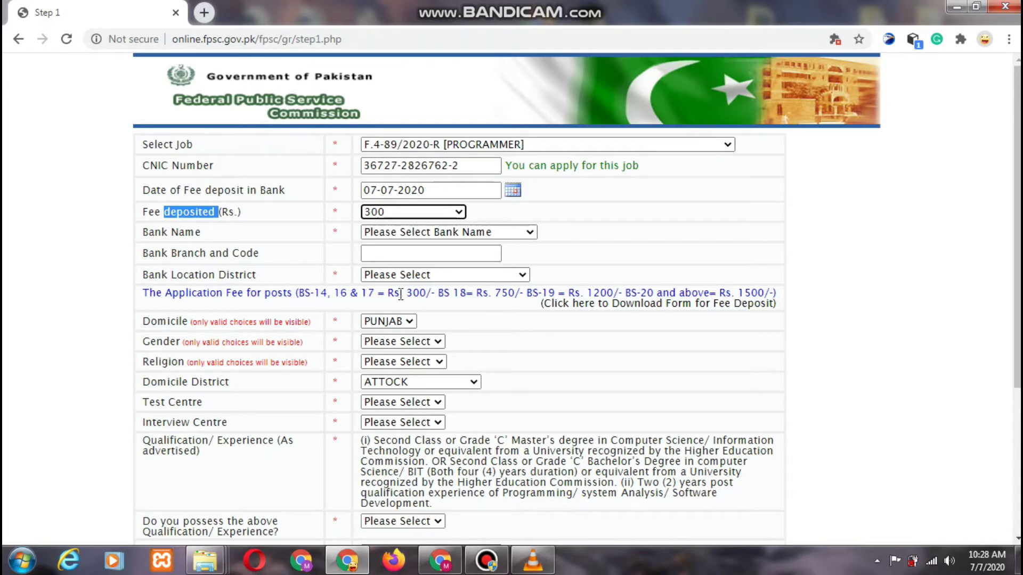
drag(406, 292, 611, 288)
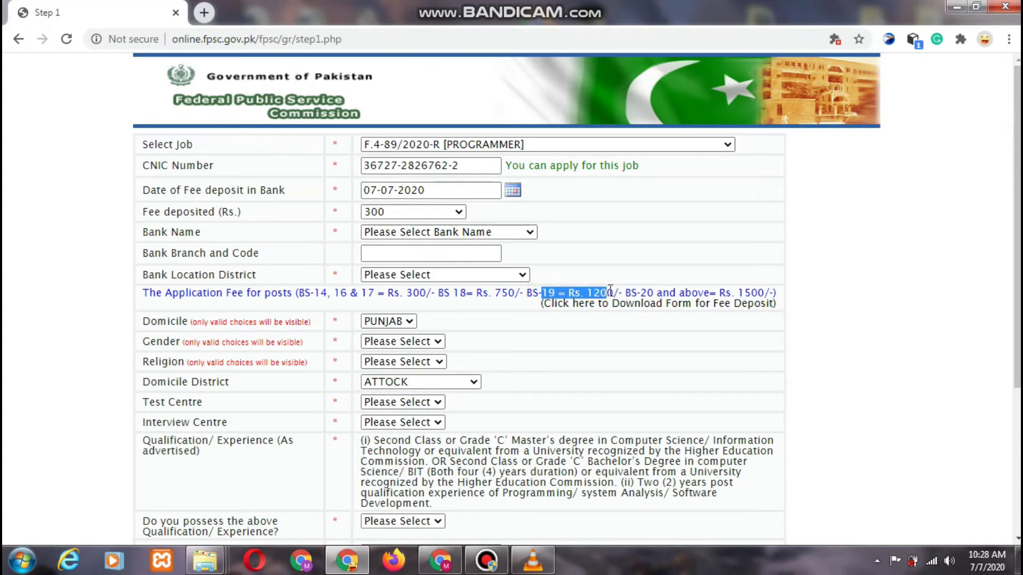
drag(627, 292, 763, 290)
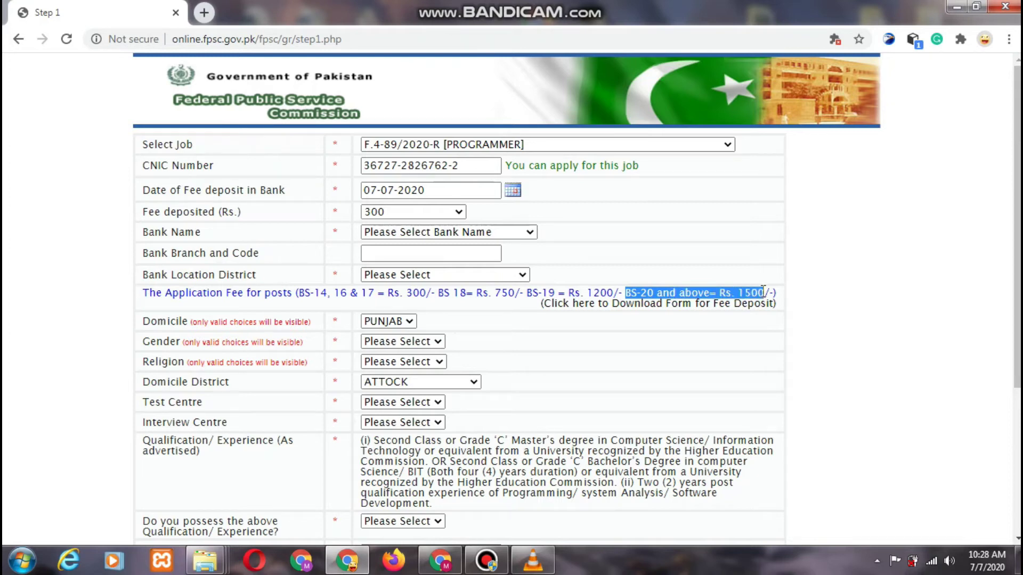
click(521, 232)
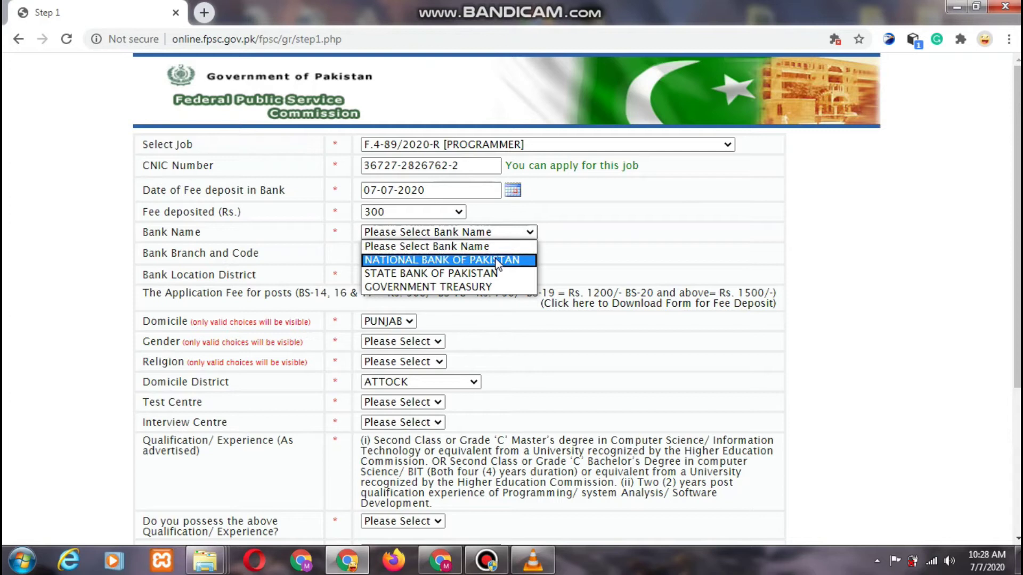
- Select NATIONAL BANK OF PAKISTAN as the bank name
click(497, 259)
click(450, 255)
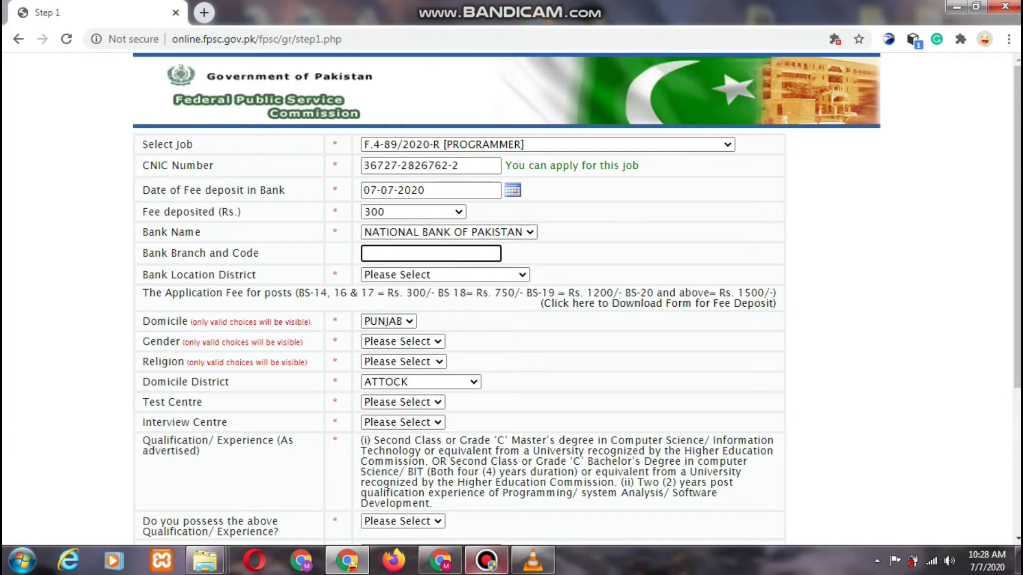
click(486, 561)
click(429, 13)
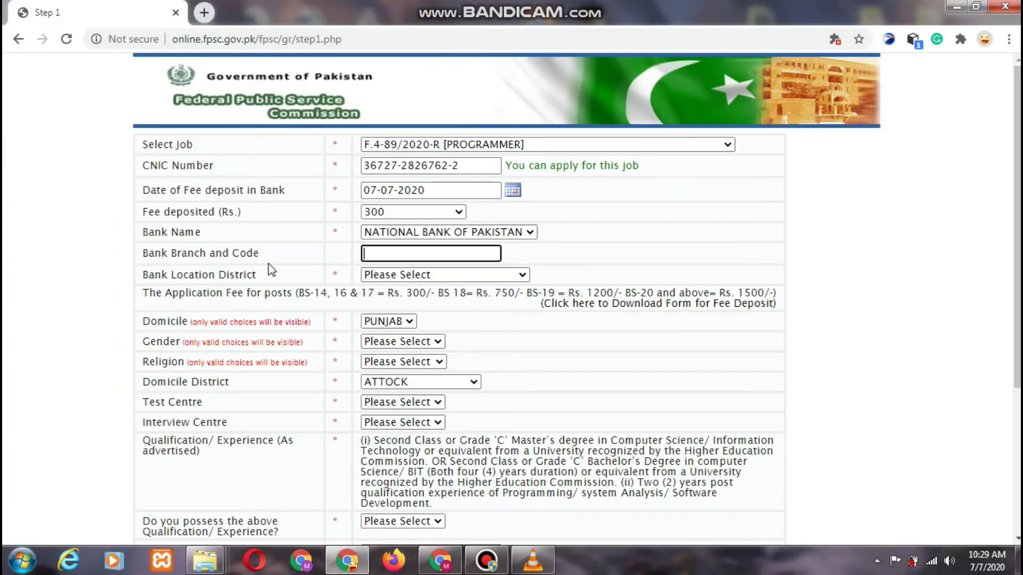
drag(171, 233, 259, 253)
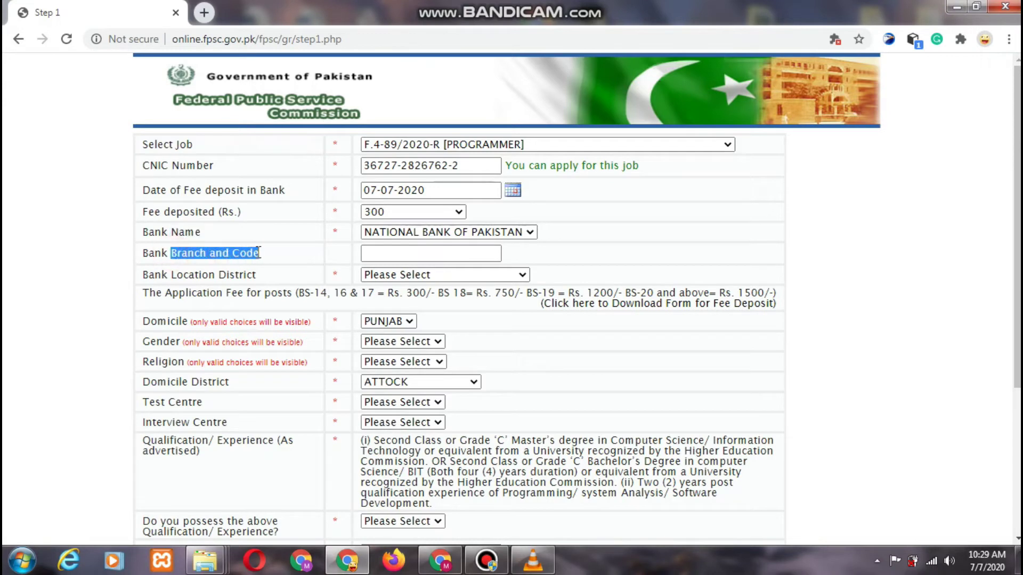
- Enter branch NBP 0414 and choose VEHARI as the bank location district
click(384, 254)
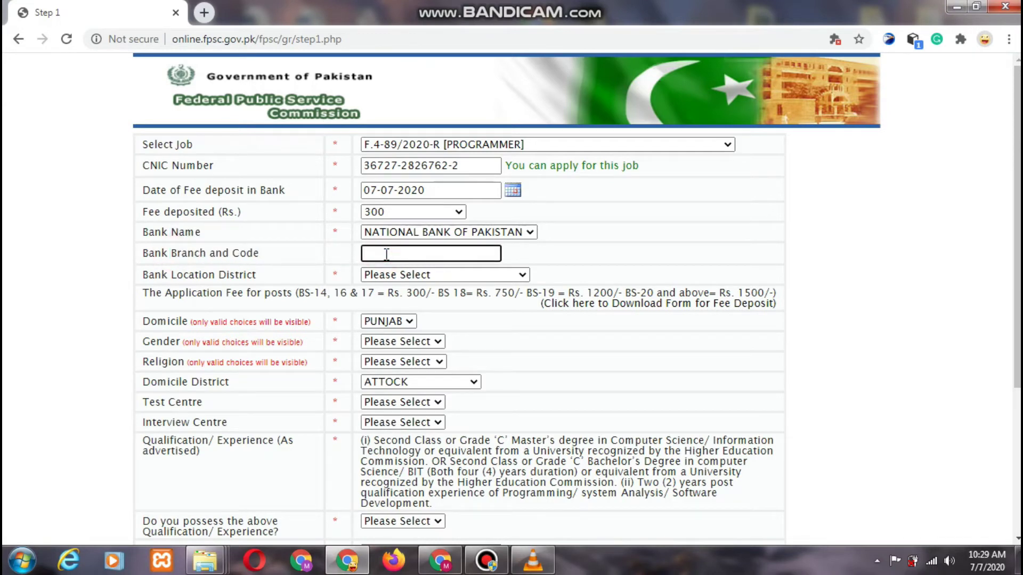
text(NBP 0414)
click(409, 276)
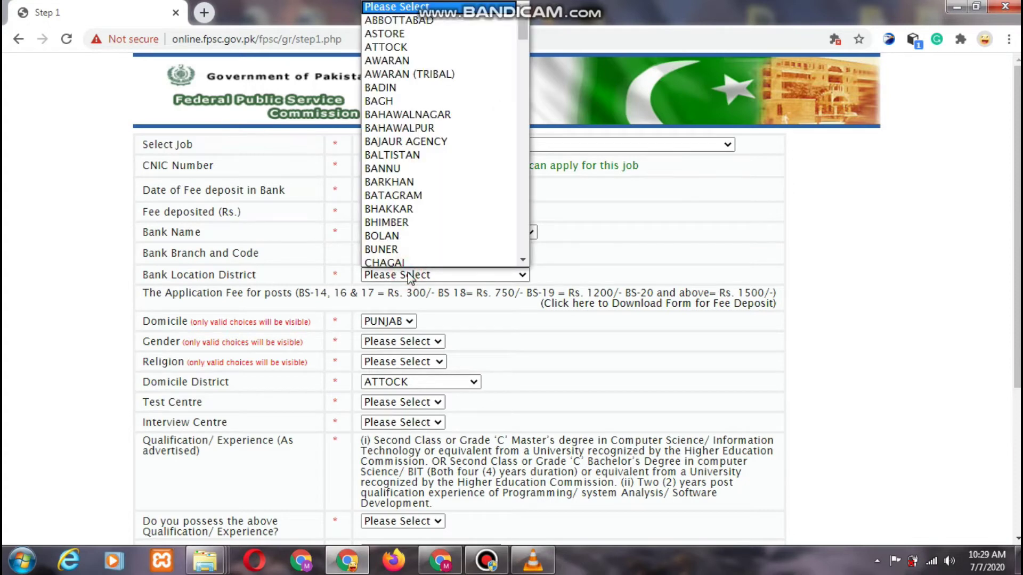
key(v)
key(Return)
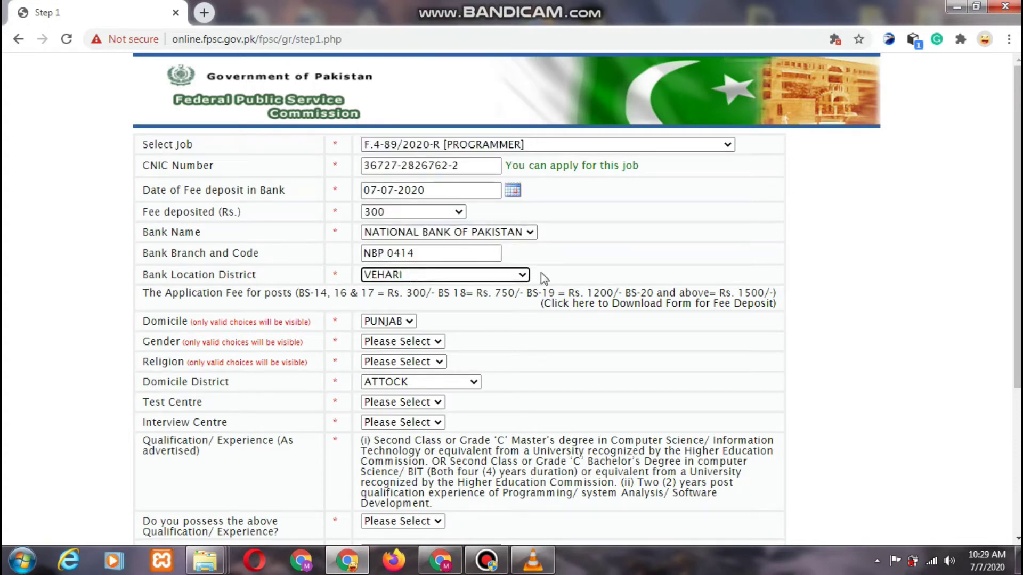
- Keep domicile PUNJAB, set gender MALE, religion MUSLIM and domicile district VEHARI
scroll(899, 288, down, 2)
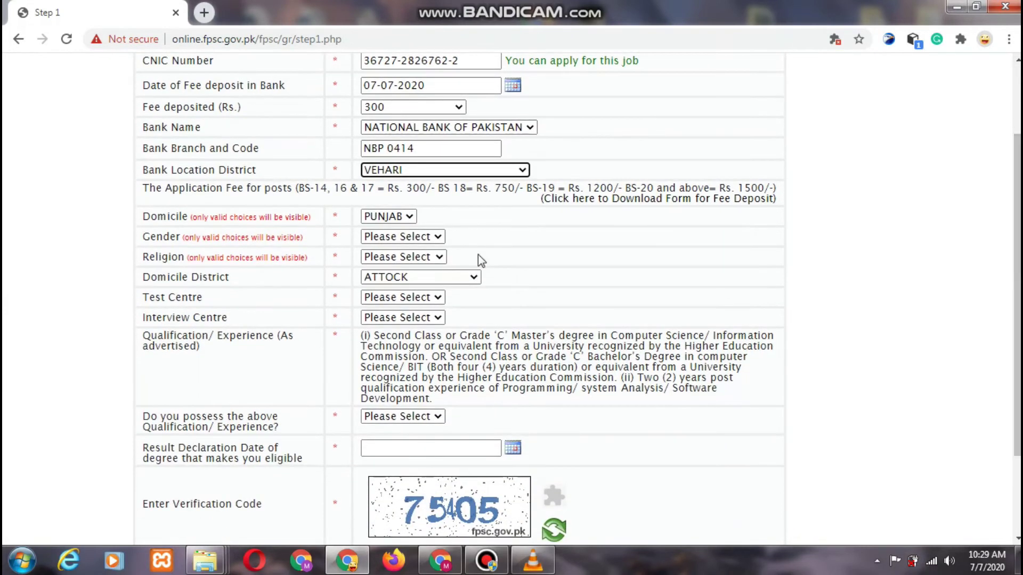
click(391, 217)
click(391, 230)
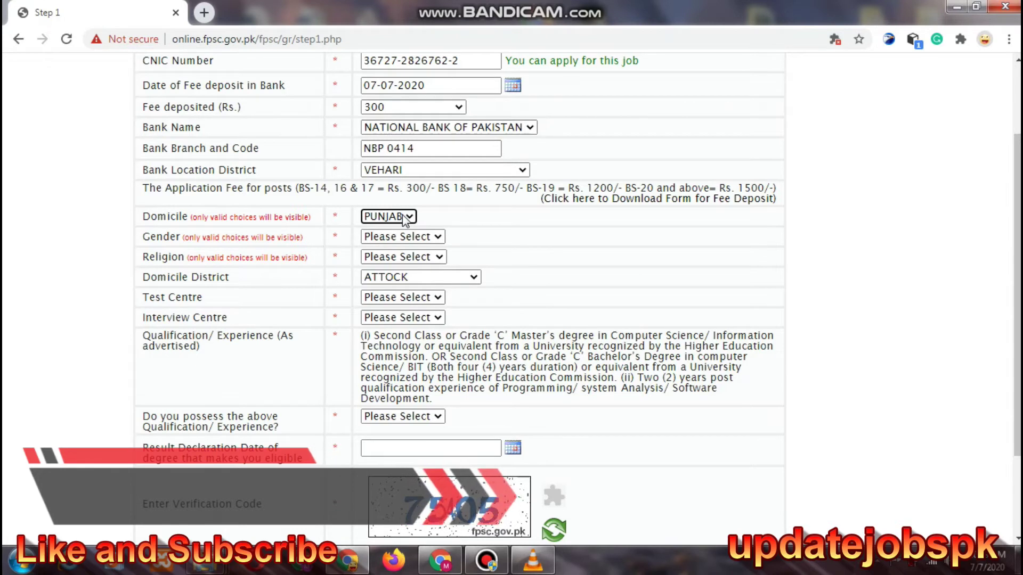
click(374, 238)
click(379, 265)
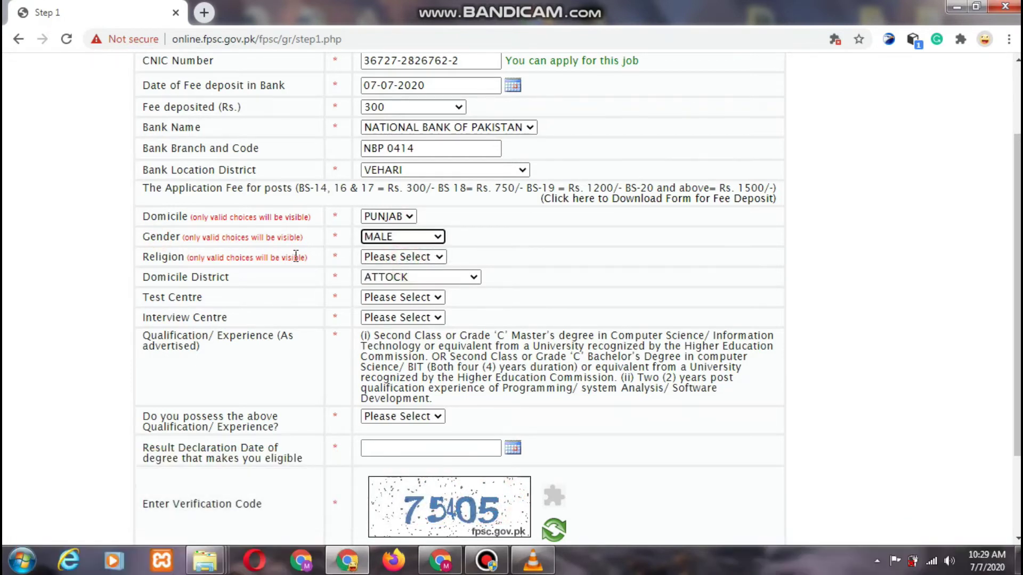
click(421, 256)
click(426, 278)
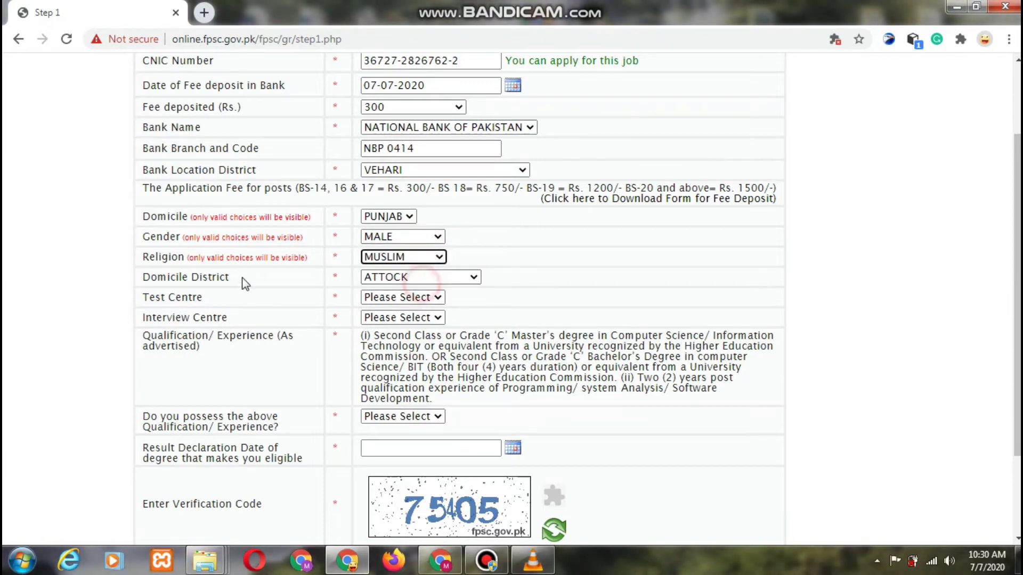
click(420, 277)
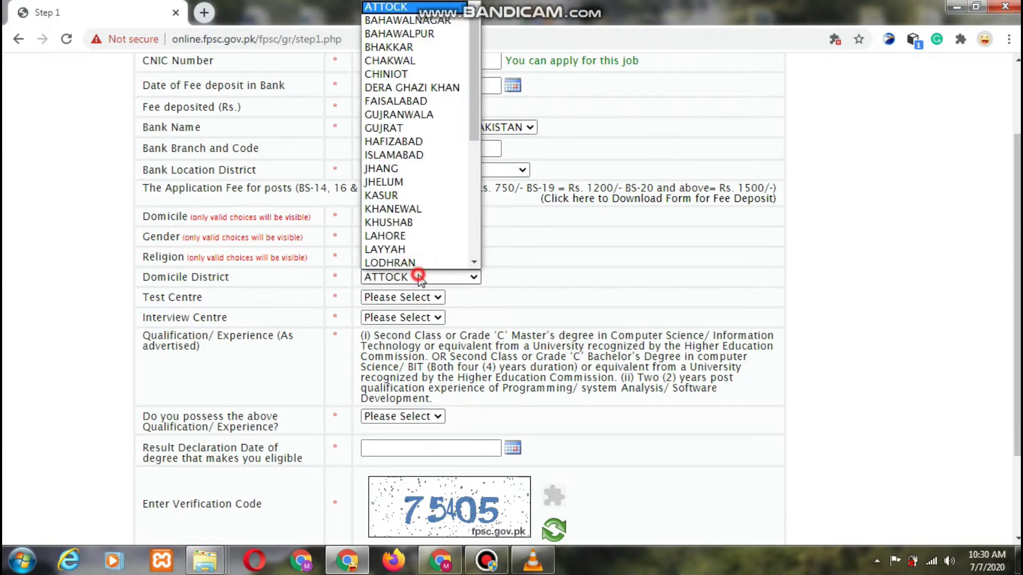
key(v)
key(Return)
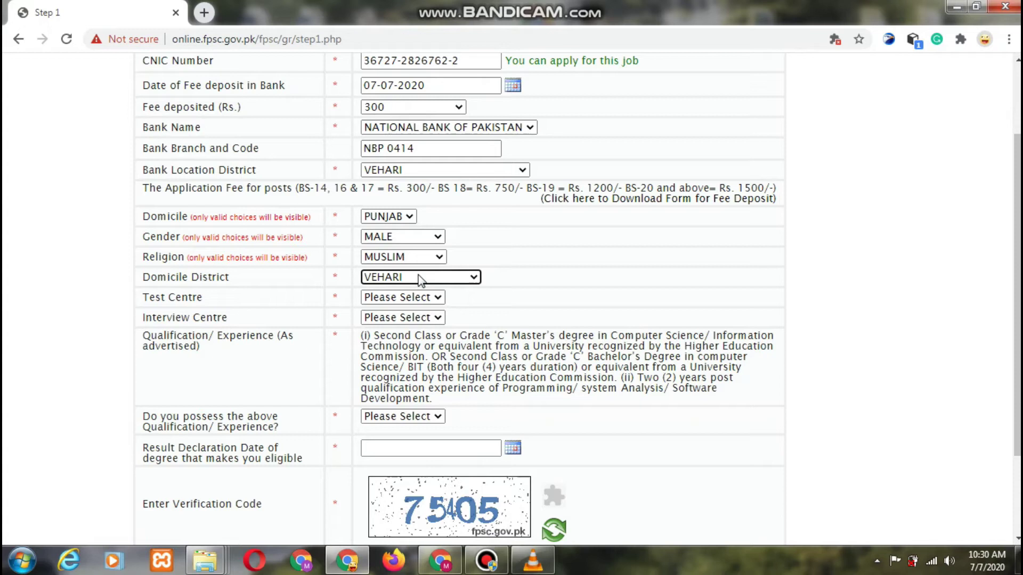
- Choose MULTAN as the test centre and LAHORE as the interview centre
click(180, 296)
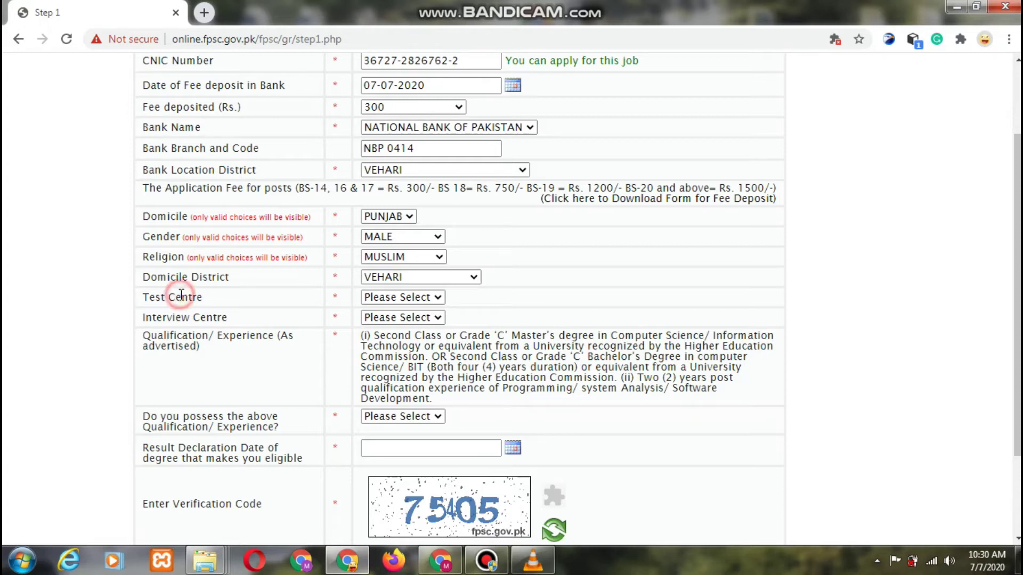
click(397, 298)
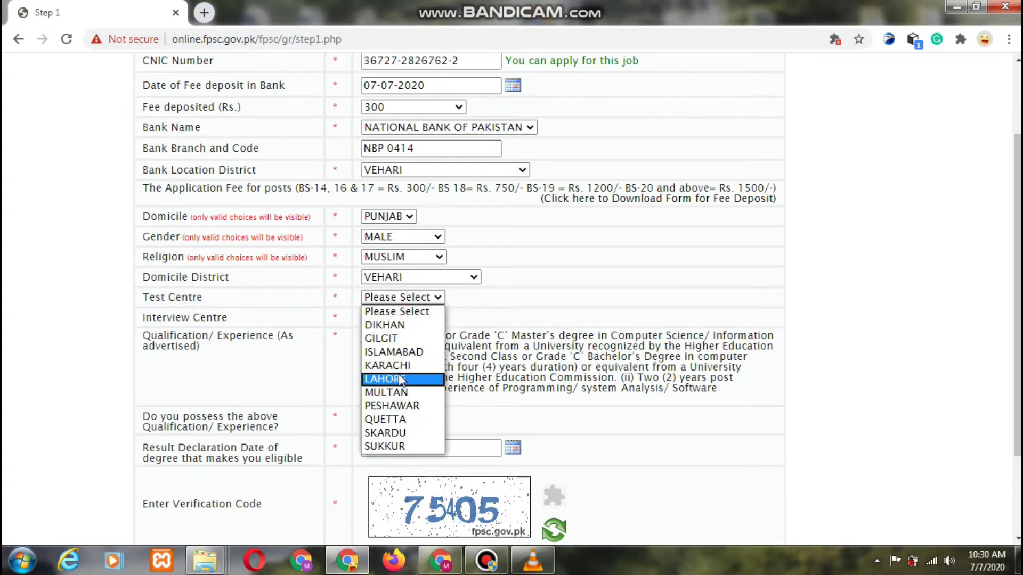
click(400, 392)
click(221, 317)
click(423, 318)
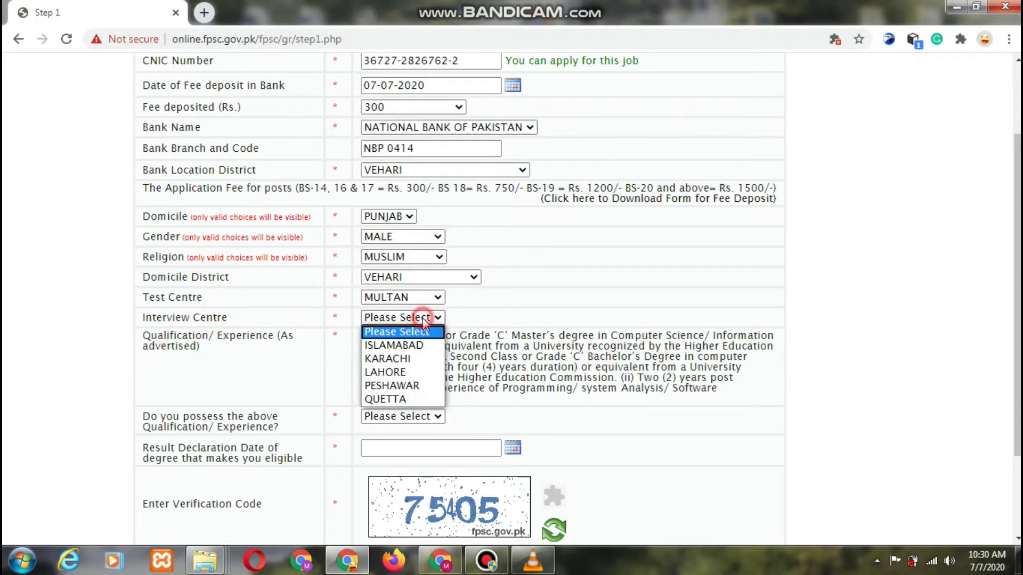
click(403, 372)
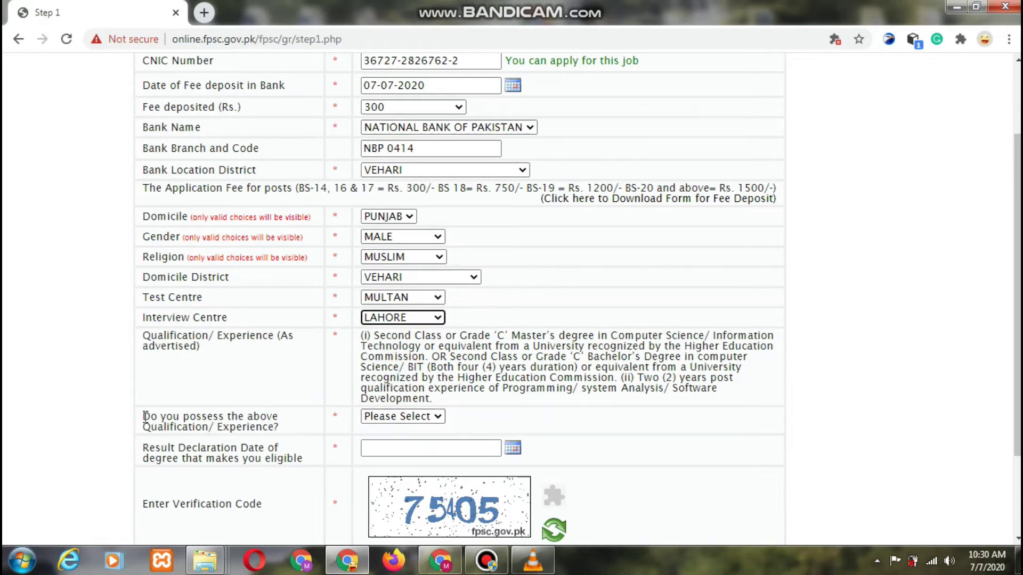
drag(154, 340, 222, 352)
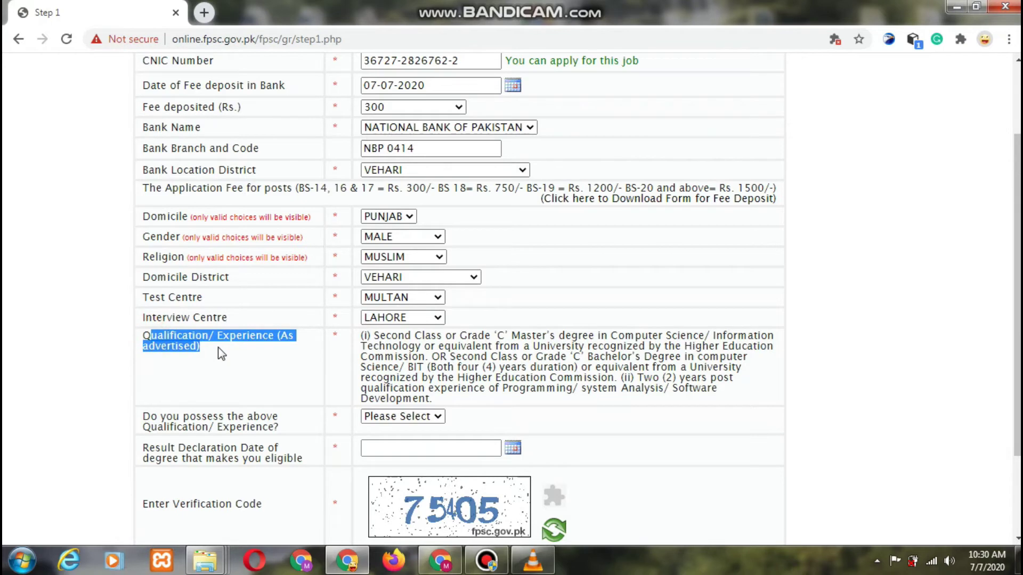
click(255, 359)
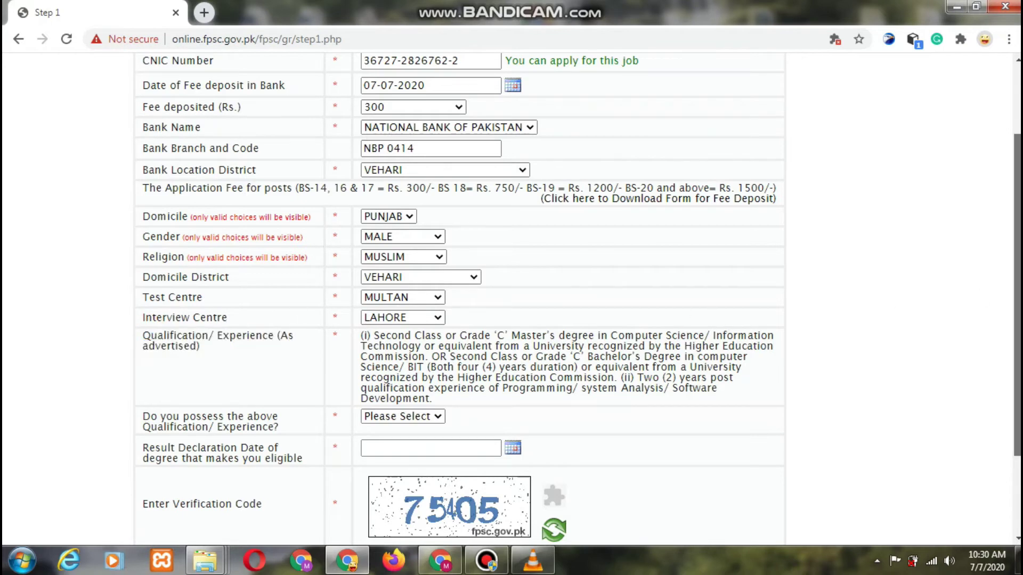
scroll(1017, 319, down, 2)
scroll(496, 309, down, 1)
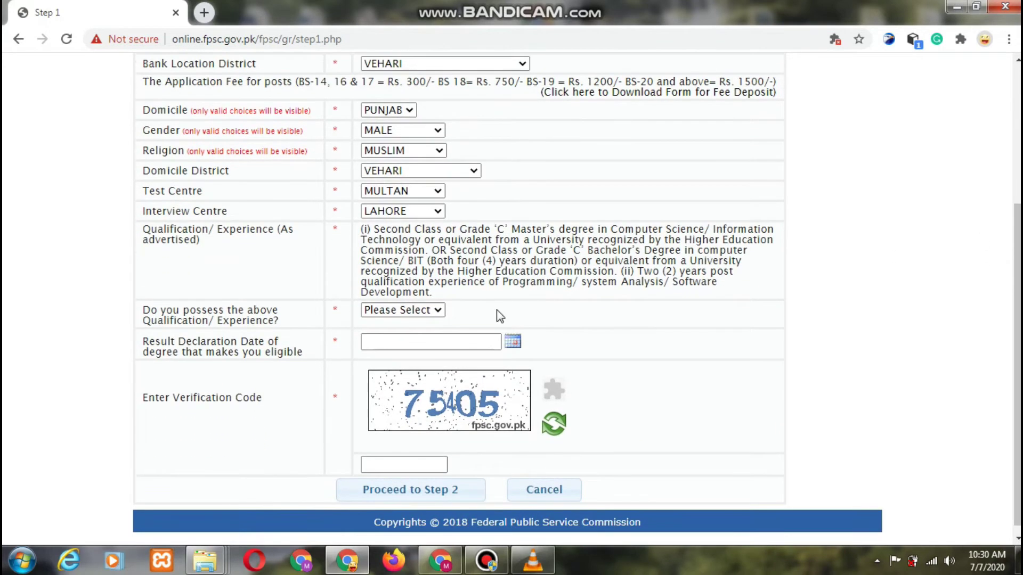
- Answer Yes to holding the qualification and set the result declaration date to 04-07-2017
click(400, 311)
click(394, 338)
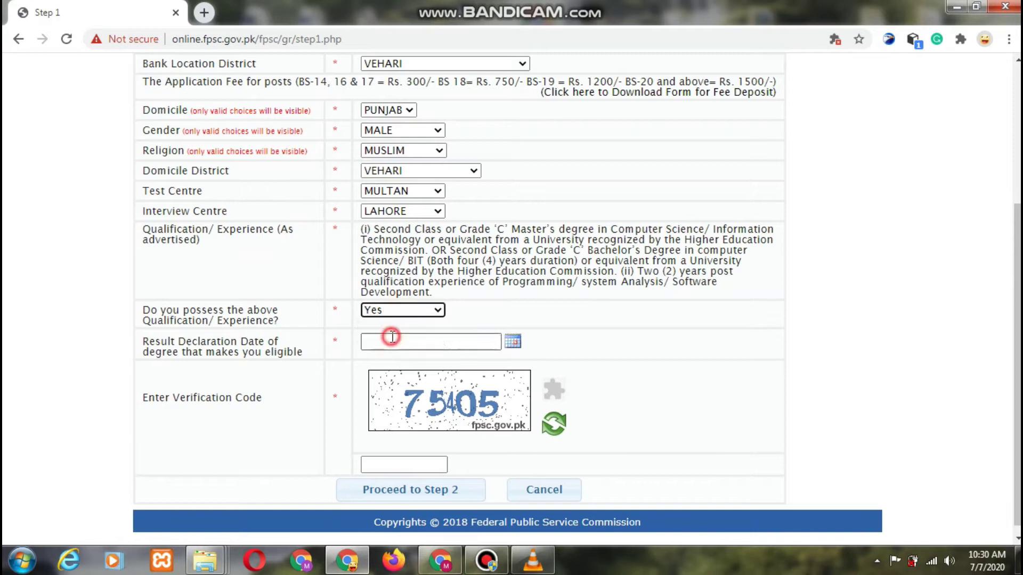
drag(147, 342, 223, 343)
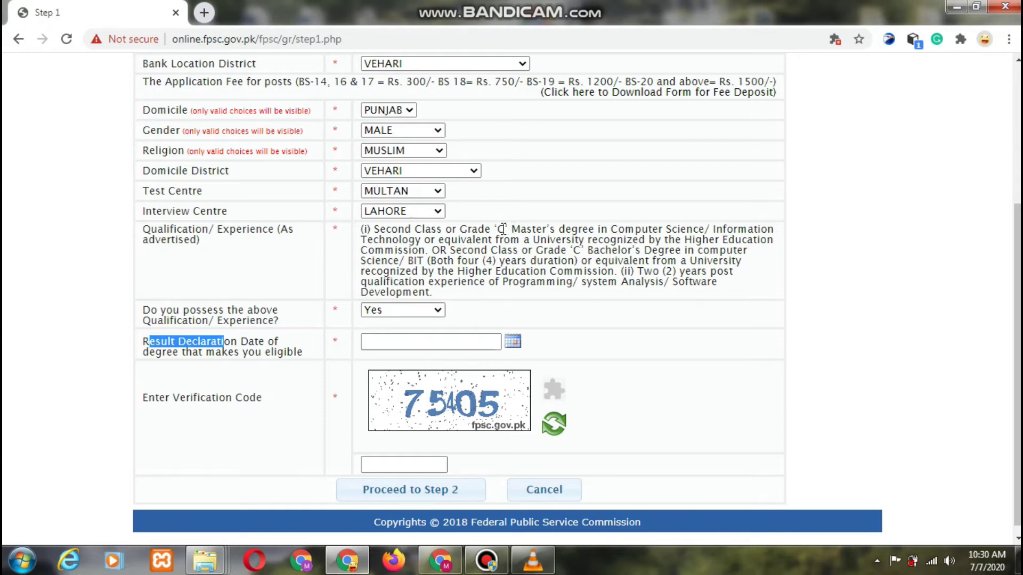
click(490, 341)
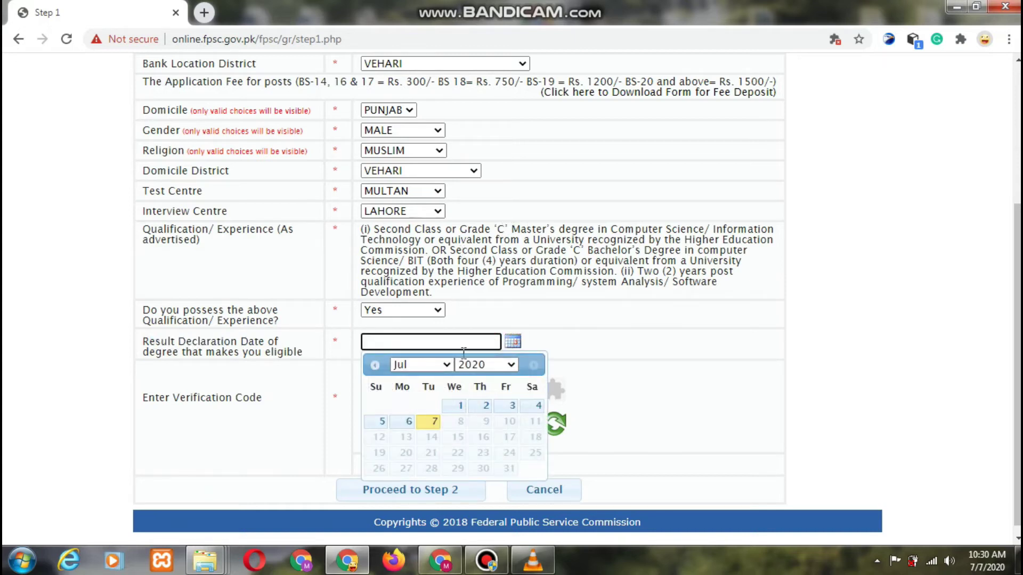
click(408, 422)
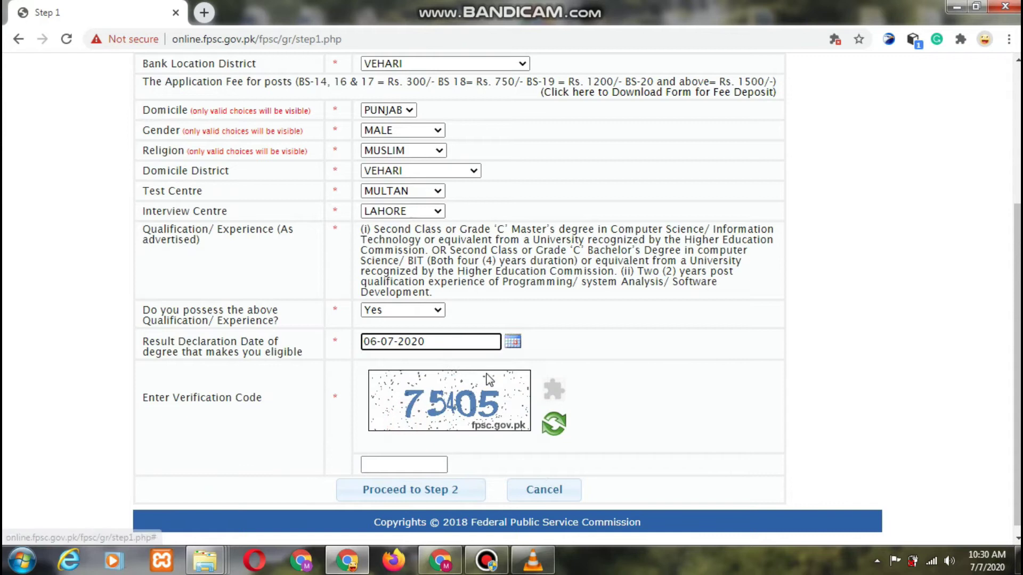
click(491, 341)
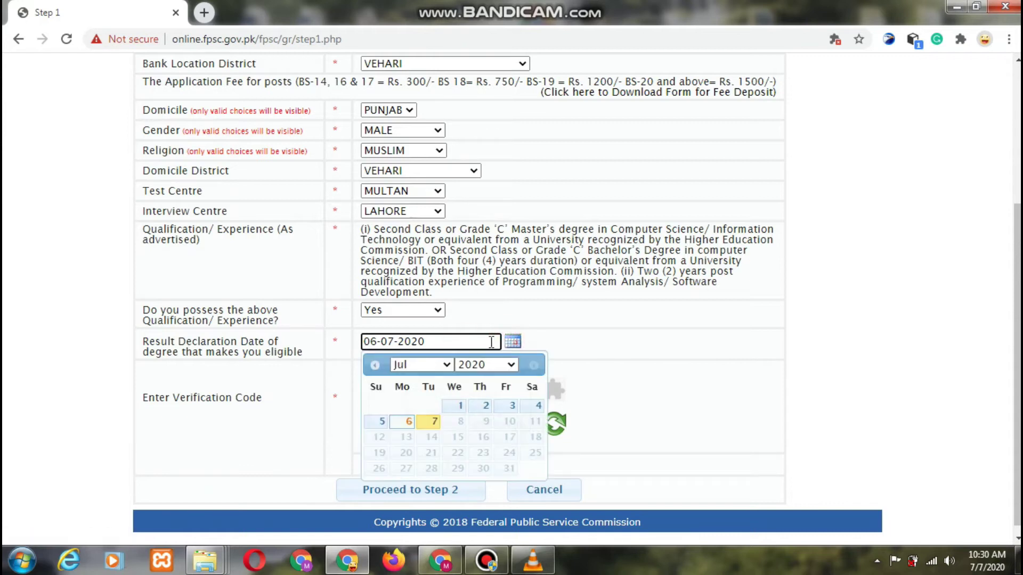
click(510, 366)
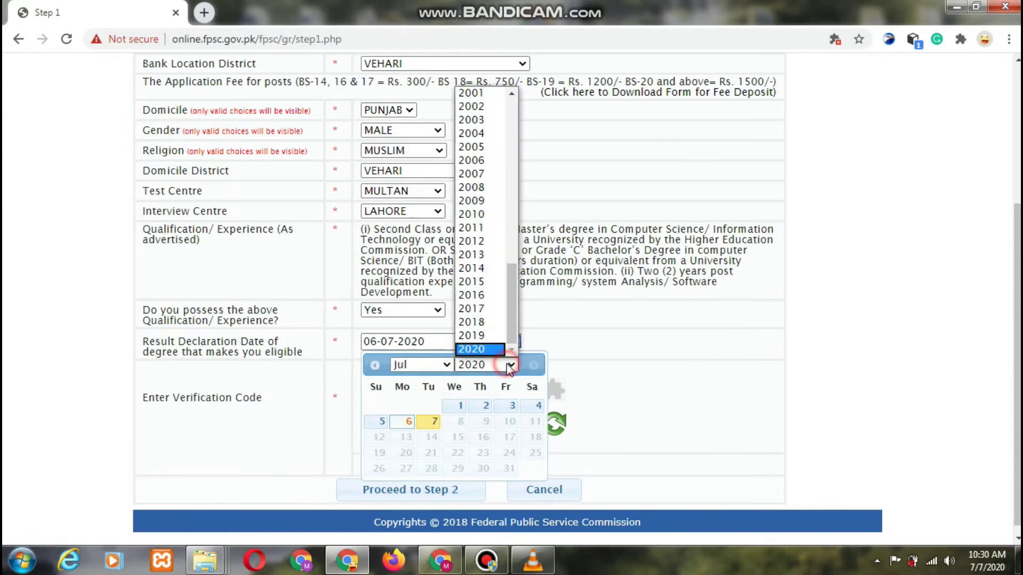
click(471, 316)
click(420, 424)
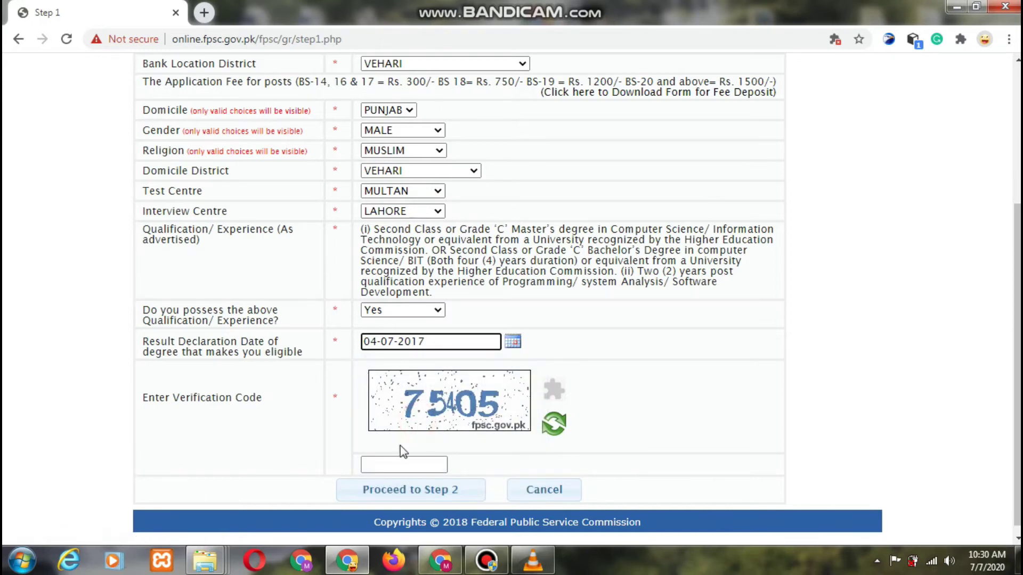
click(400, 462)
drag(147, 397, 416, 405)
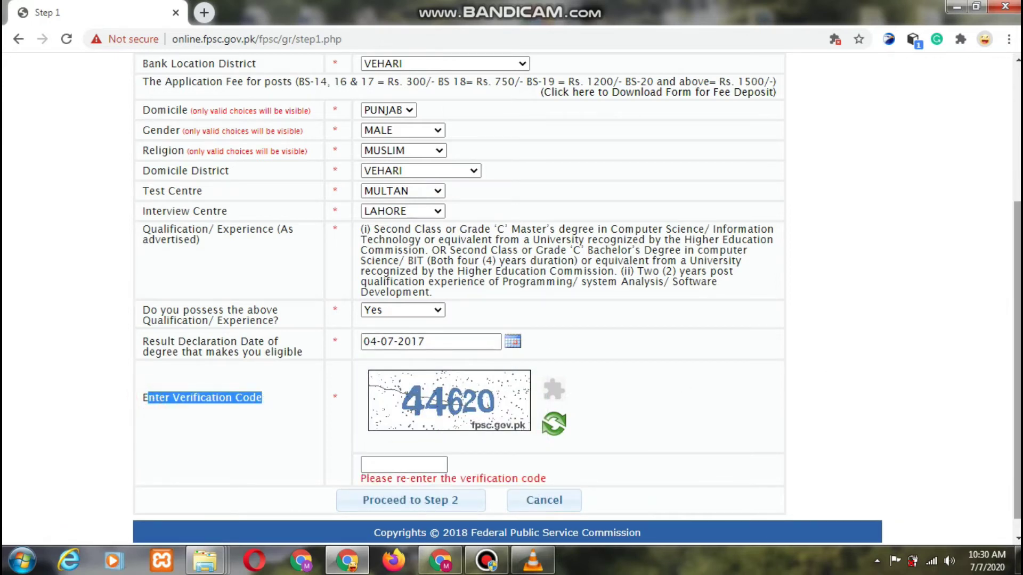
- Enter the verification code, get it accepted, and proceed to the Step 2 form
scroll(453, 407, down, 1)
click(413, 444)
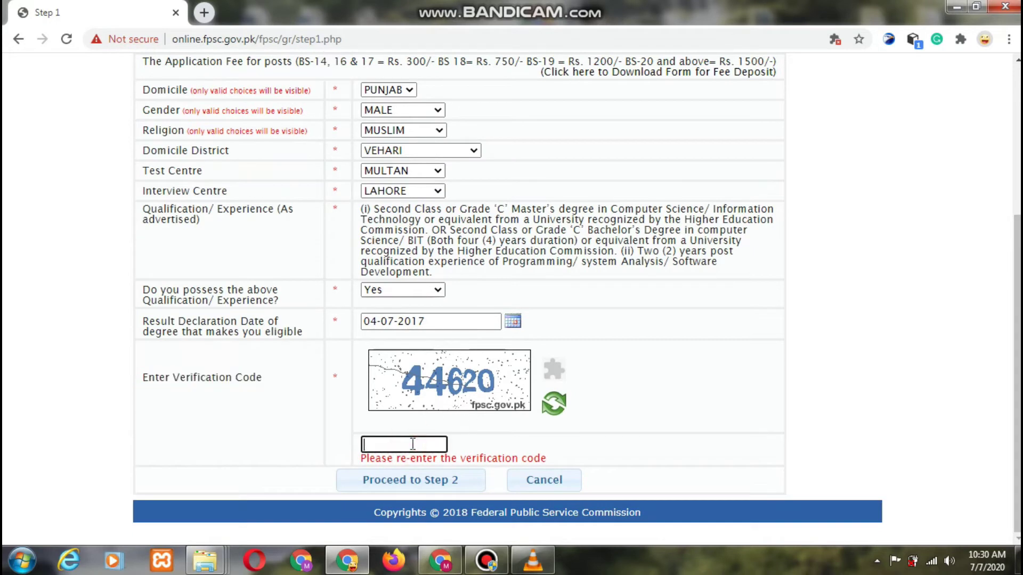
text(44620)
click(425, 484)
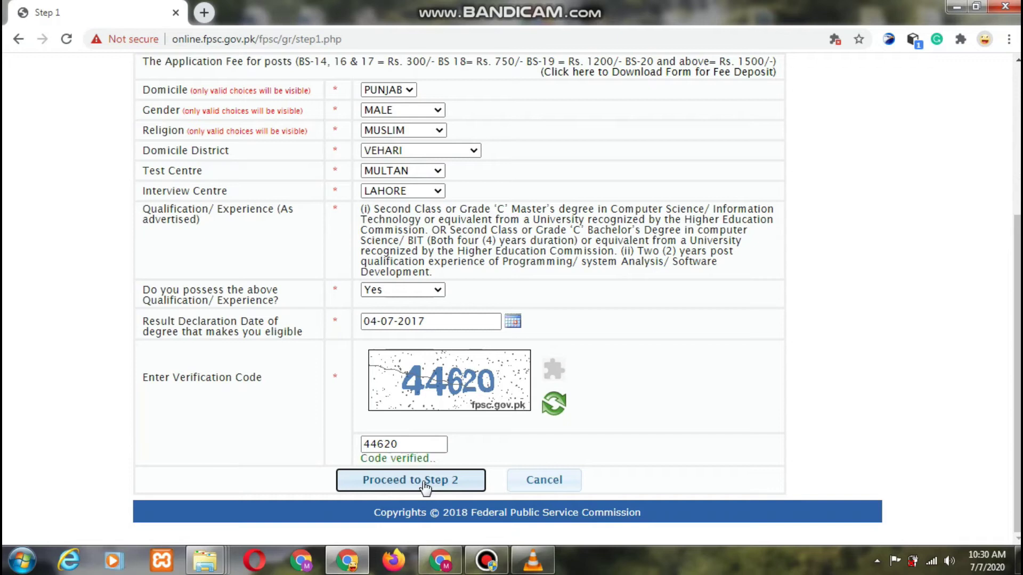
click(424, 482)
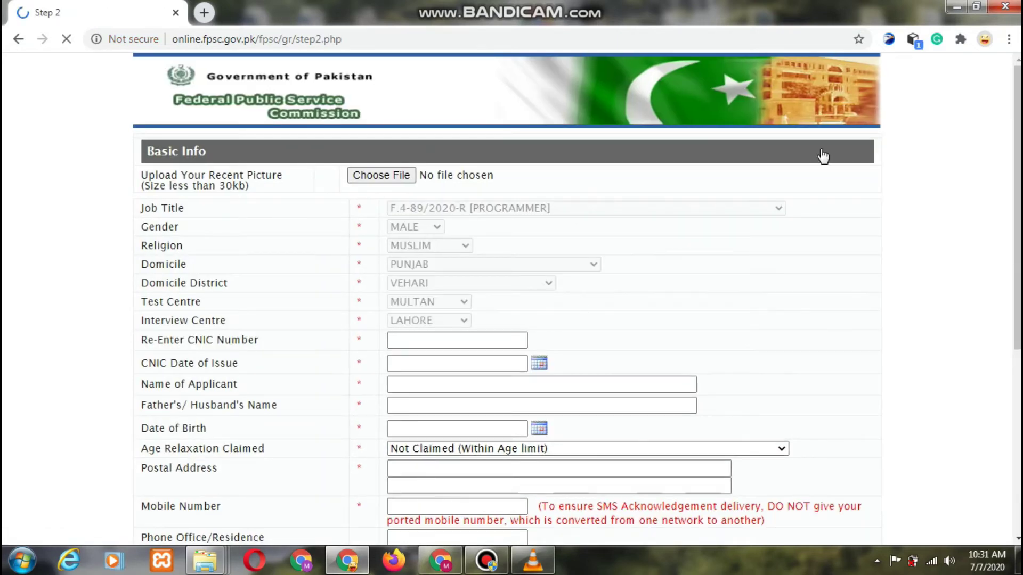
- Choose a recent picture file for Upload Your Recent Picture, noting the 30kb size limit
scroll(1017, 146, down, 1)
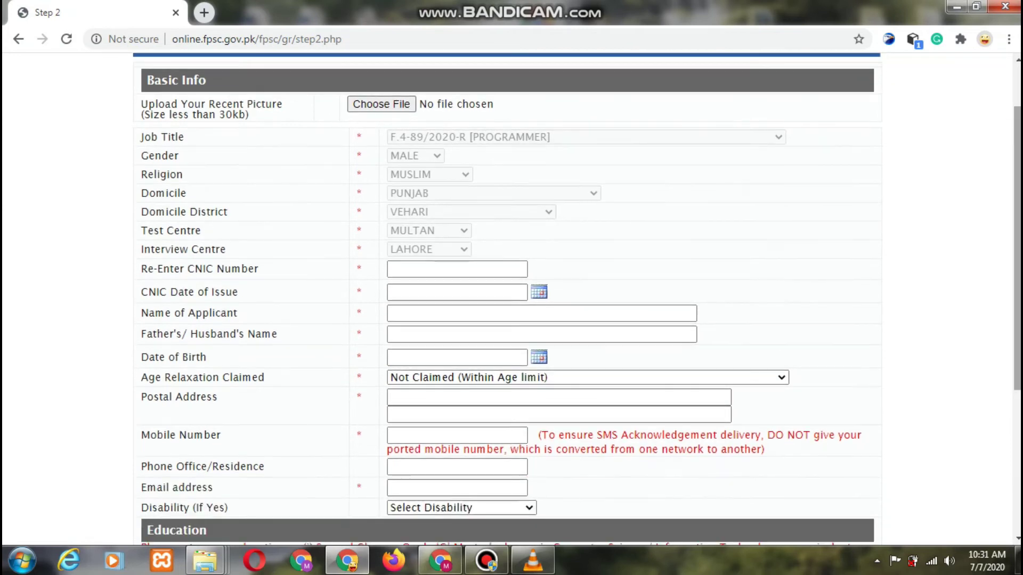
drag(219, 114, 239, 115)
click(381, 104)
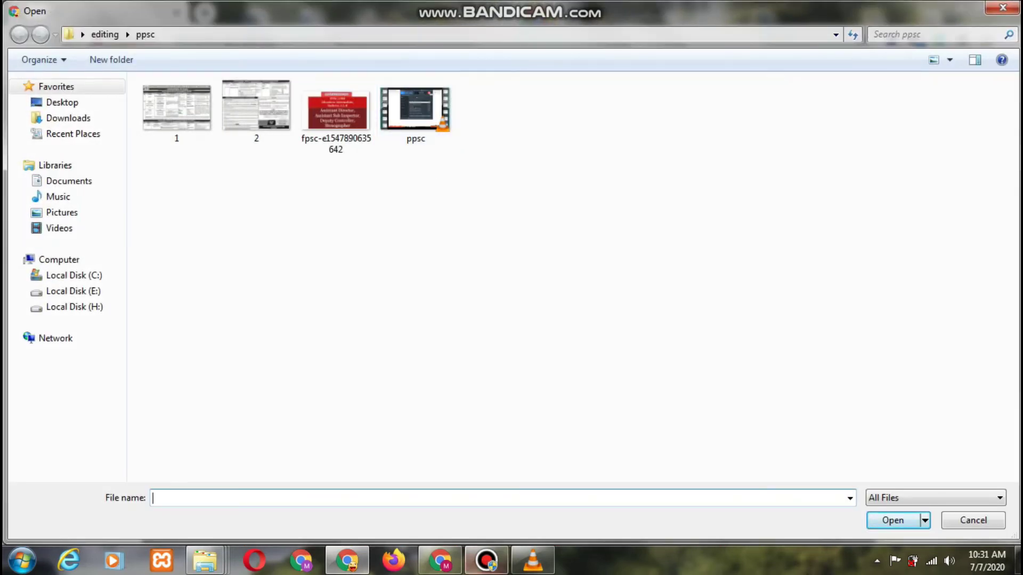
click(486, 560)
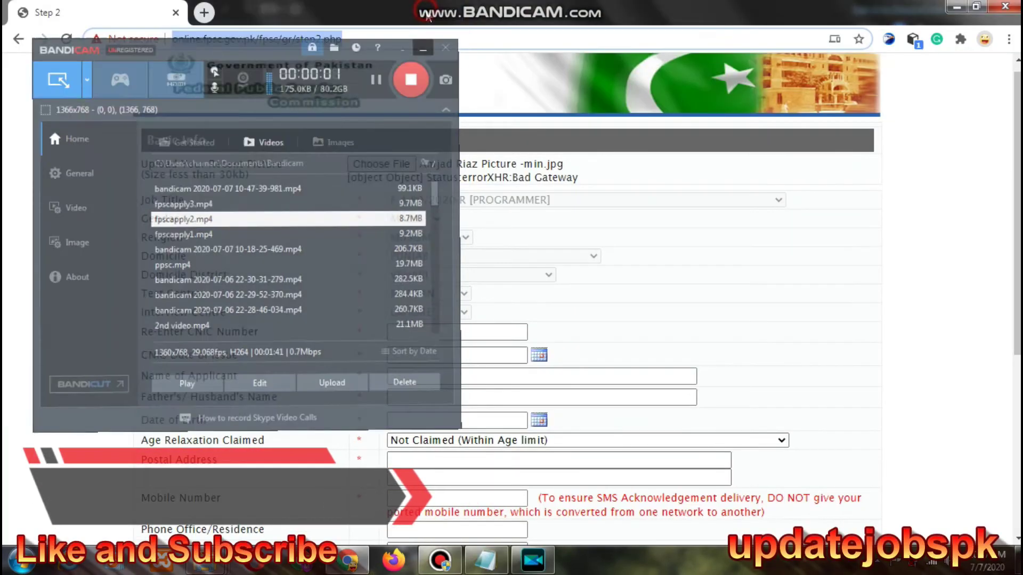
click(405, 12)
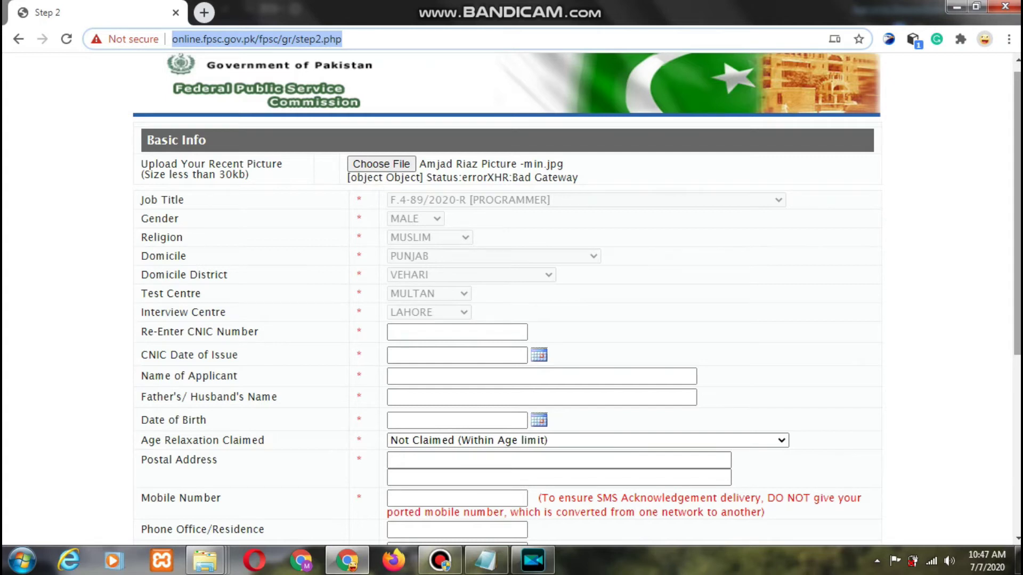
- Copy the stored CNIC number from the notes and paste it into Re-Enter CNIC Number
scroll(512, 298, down, 2)
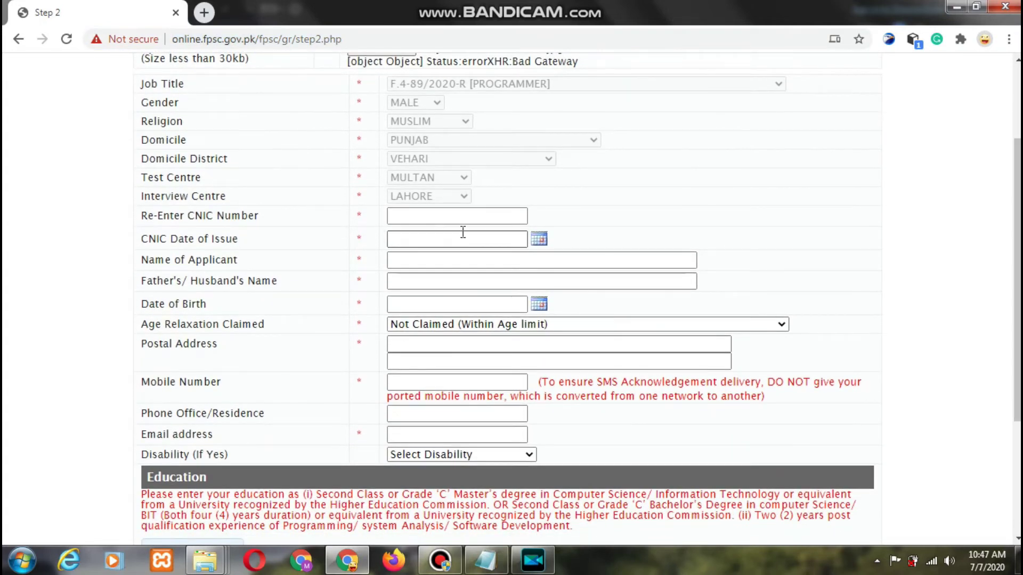
click(462, 216)
click(486, 559)
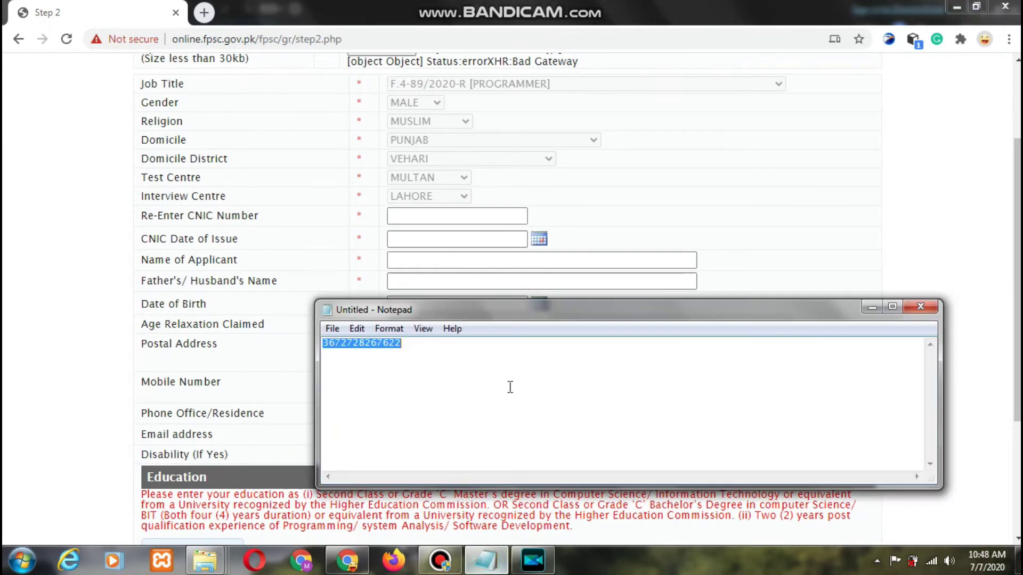
click(410, 350)
double_click(409, 349)
key(ctrl+c)
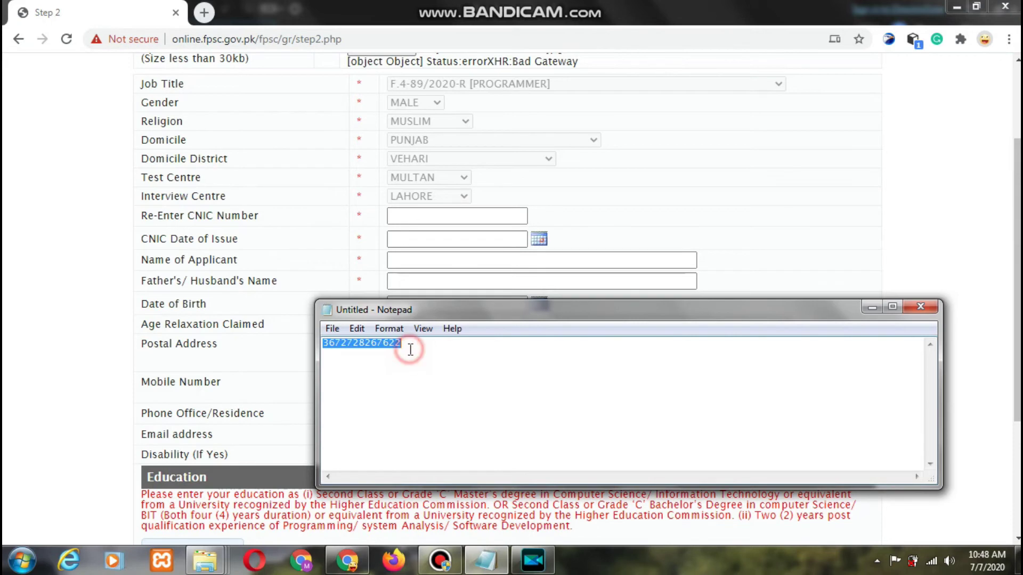
click(872, 306)
key(ctrl+v)
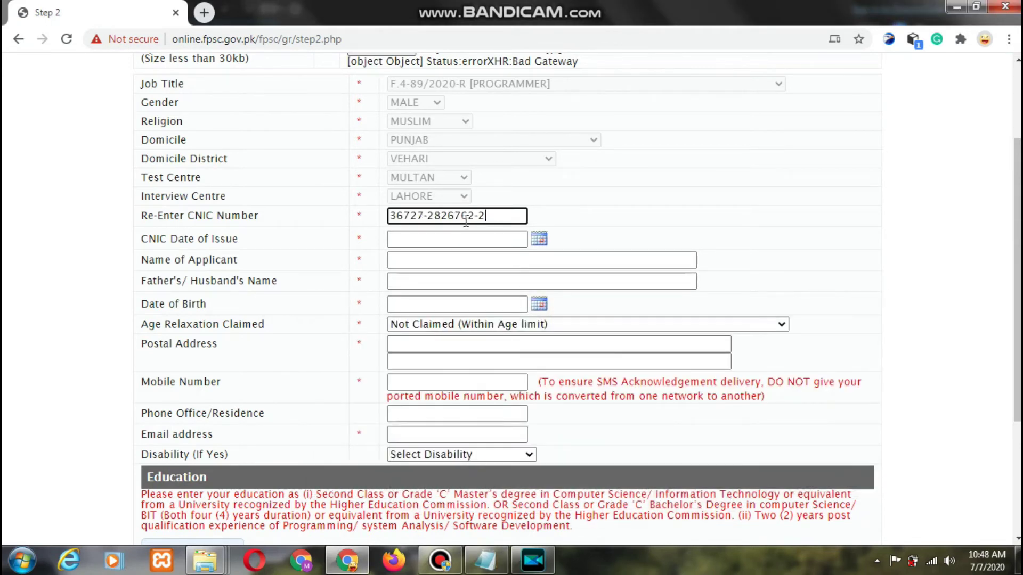
- Set the CNIC date of issue to 11 July 2006 in the calendar
click(539, 240)
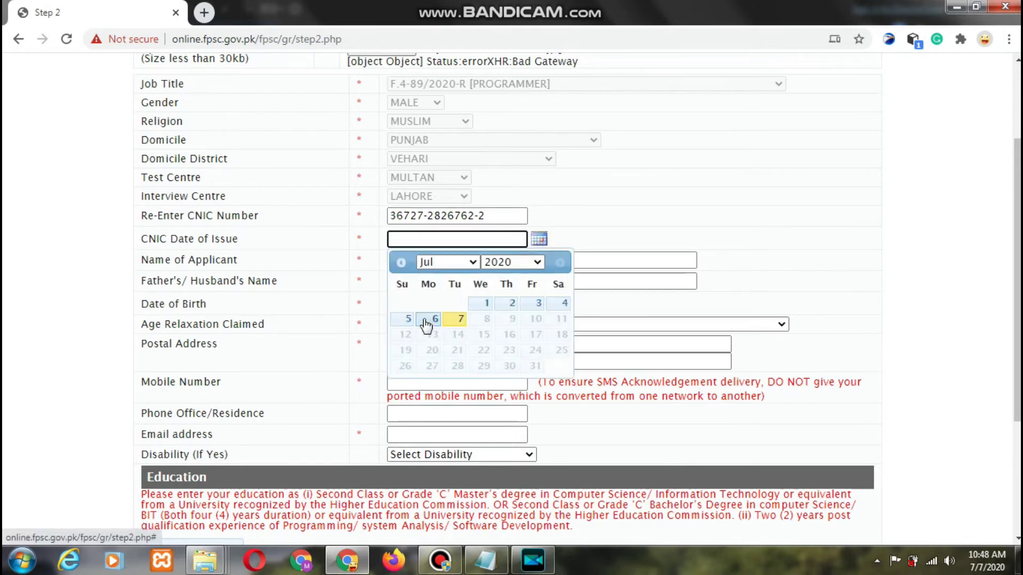
click(534, 263)
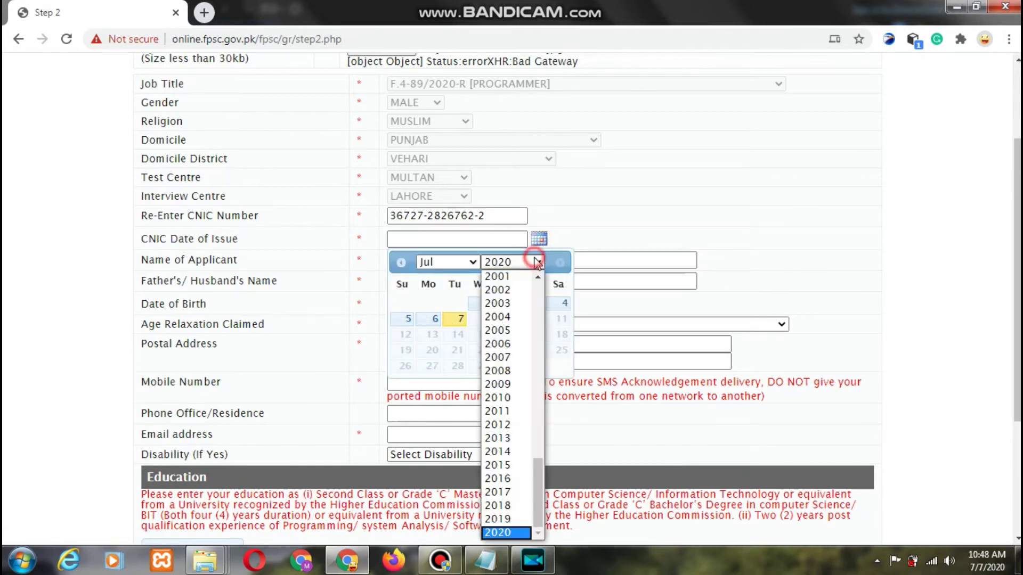
click(505, 344)
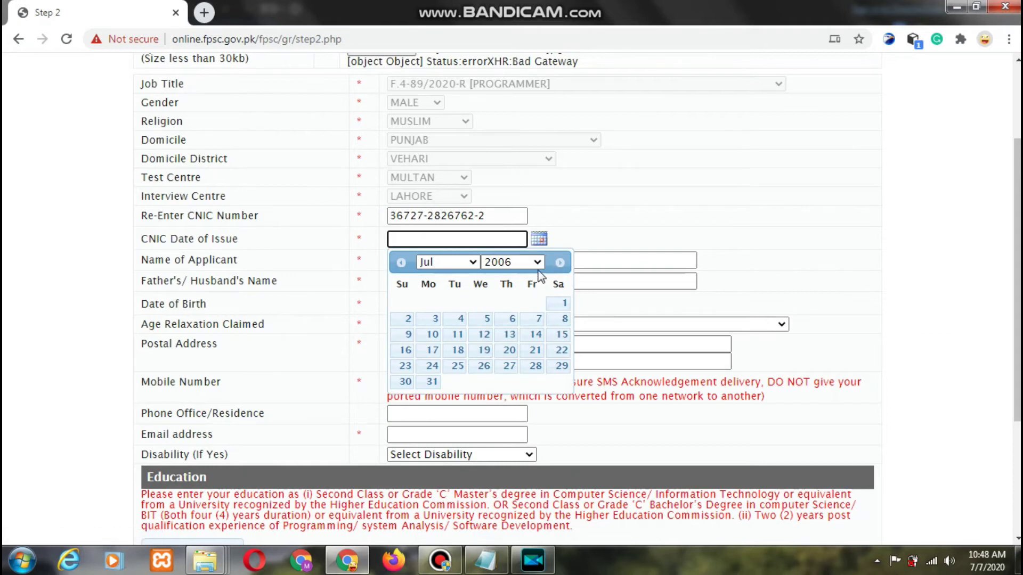
click(457, 334)
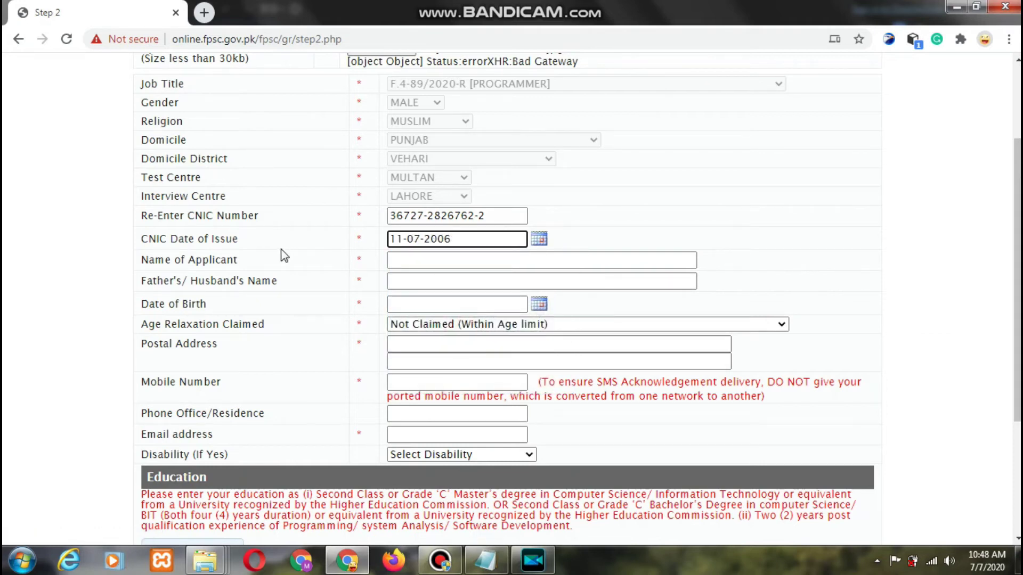
drag(152, 238, 226, 257)
- Enter the applicant's name and the father's or husband's name
click(401, 256)
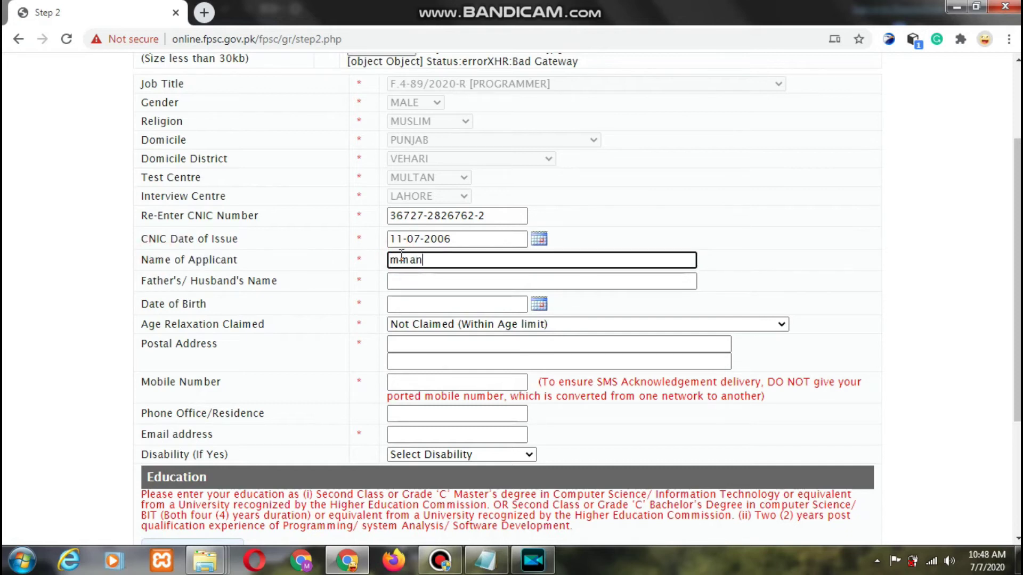
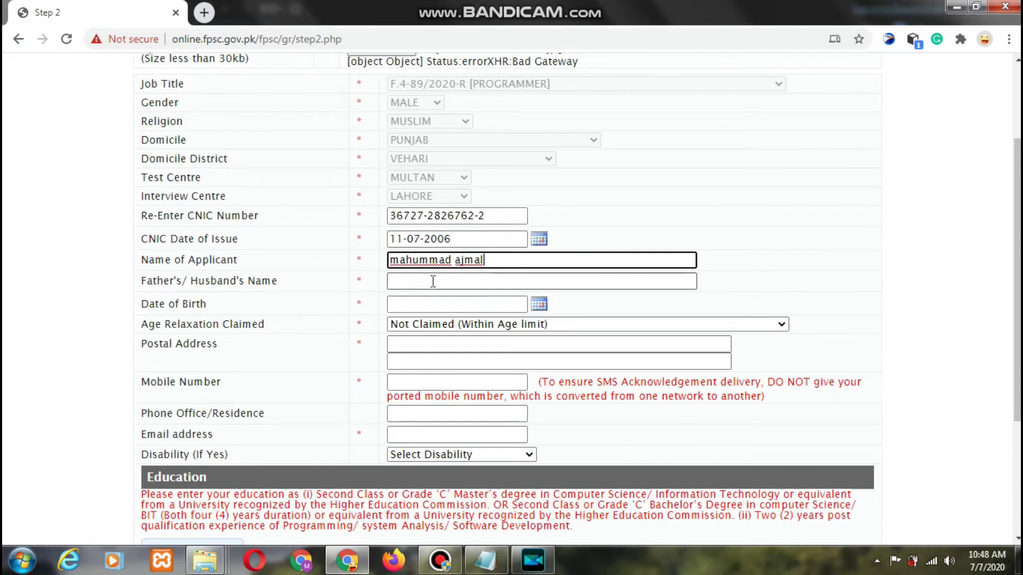
click(433, 281)
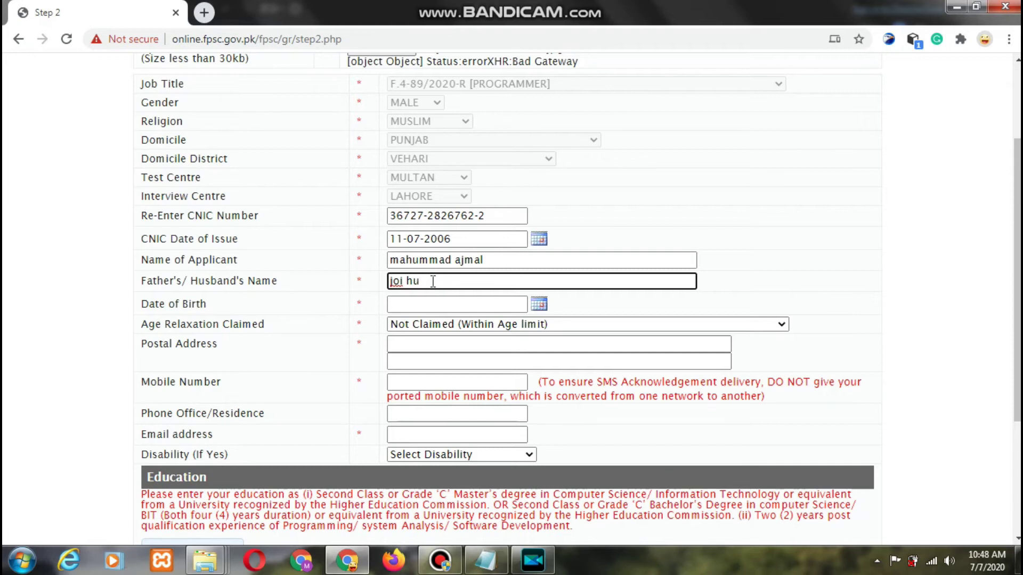
key(Tab)
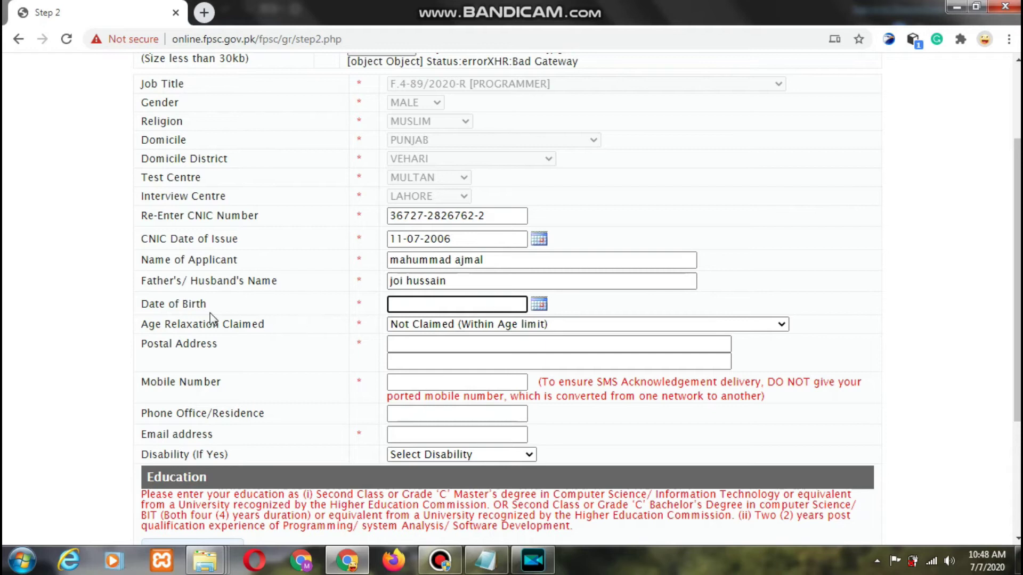
click(538, 304)
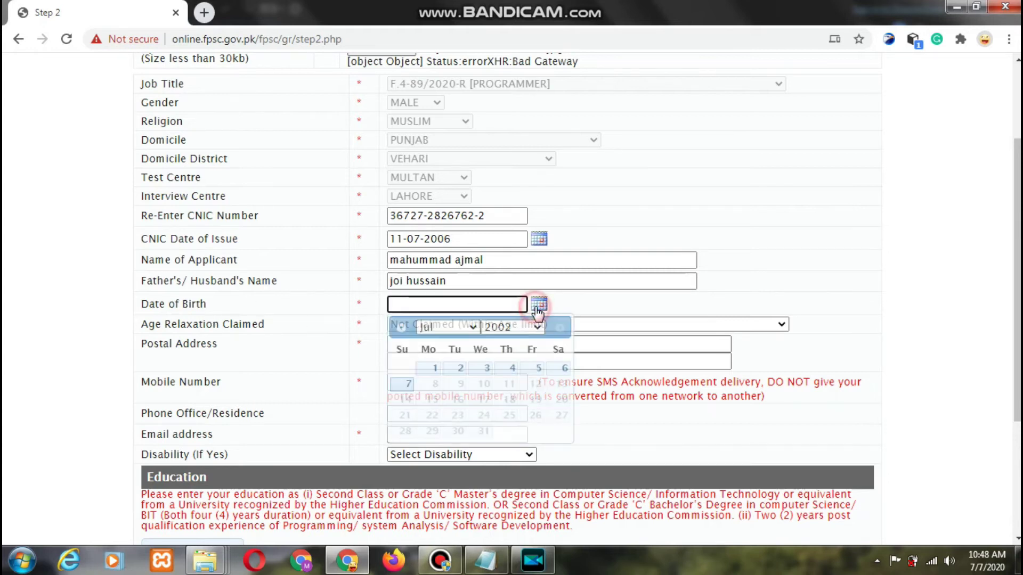
click(519, 329)
click(497, 203)
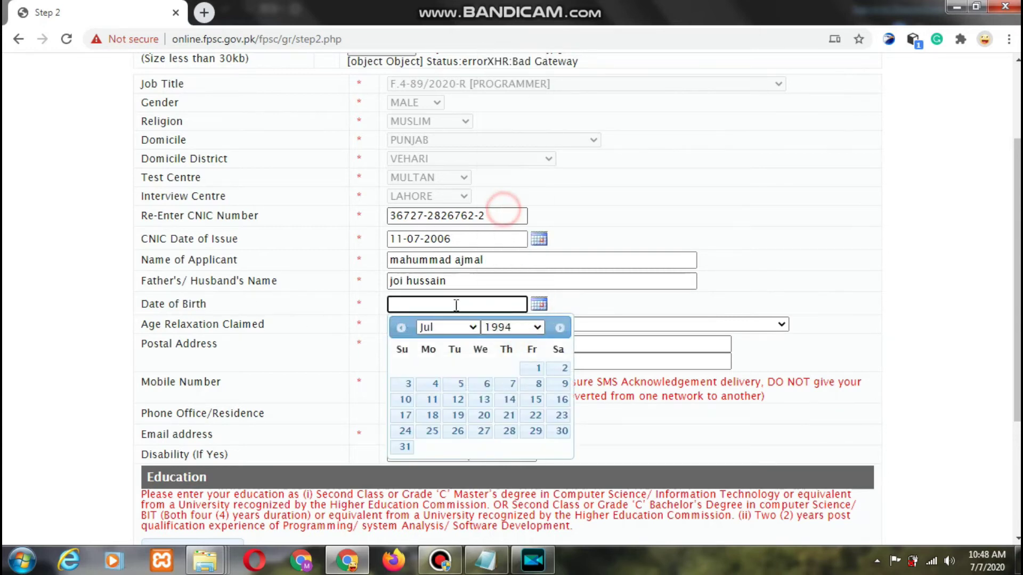
click(436, 399)
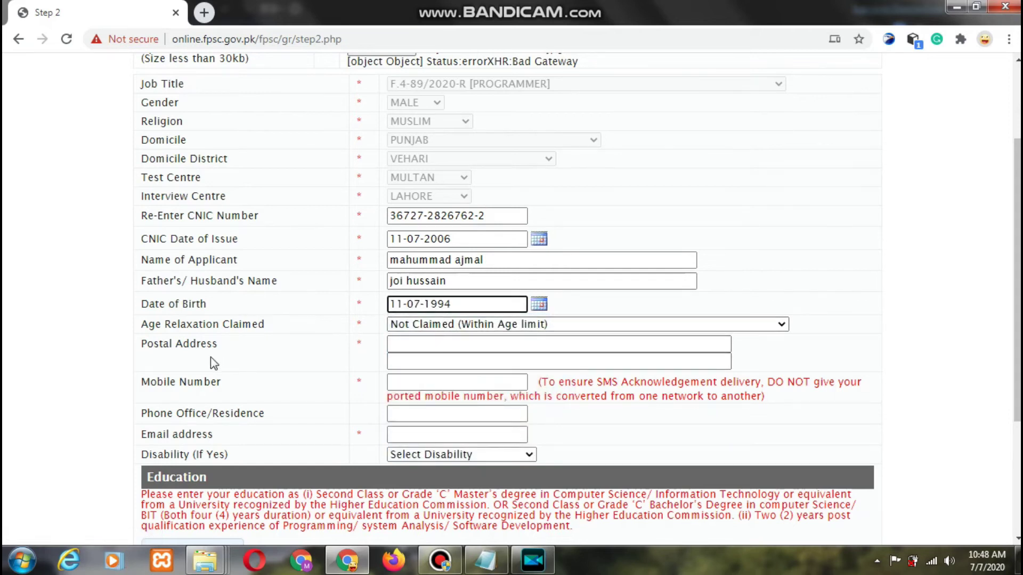
- Enter the applicant's postal address and mobile number
click(402, 345)
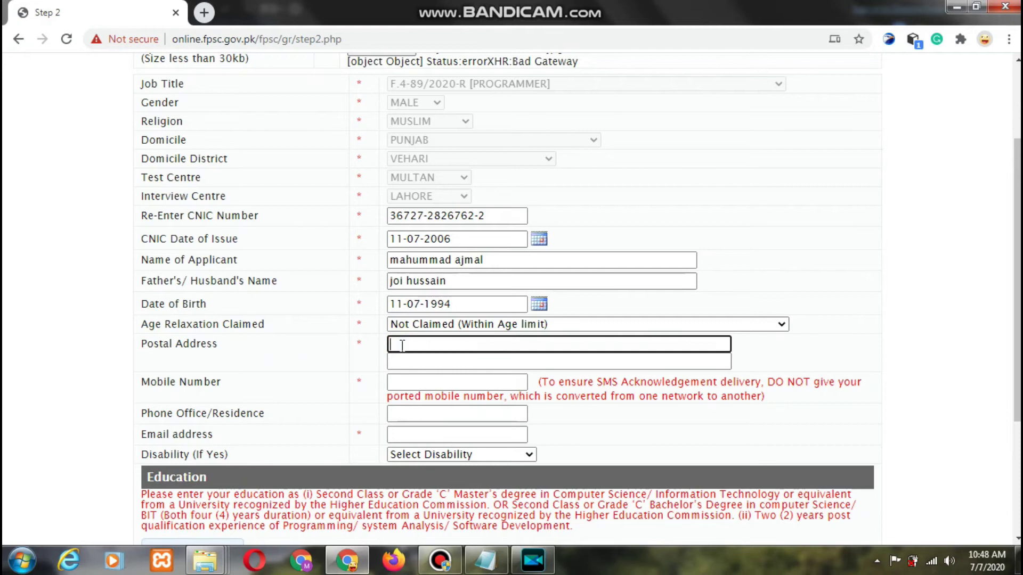
text(vehair)
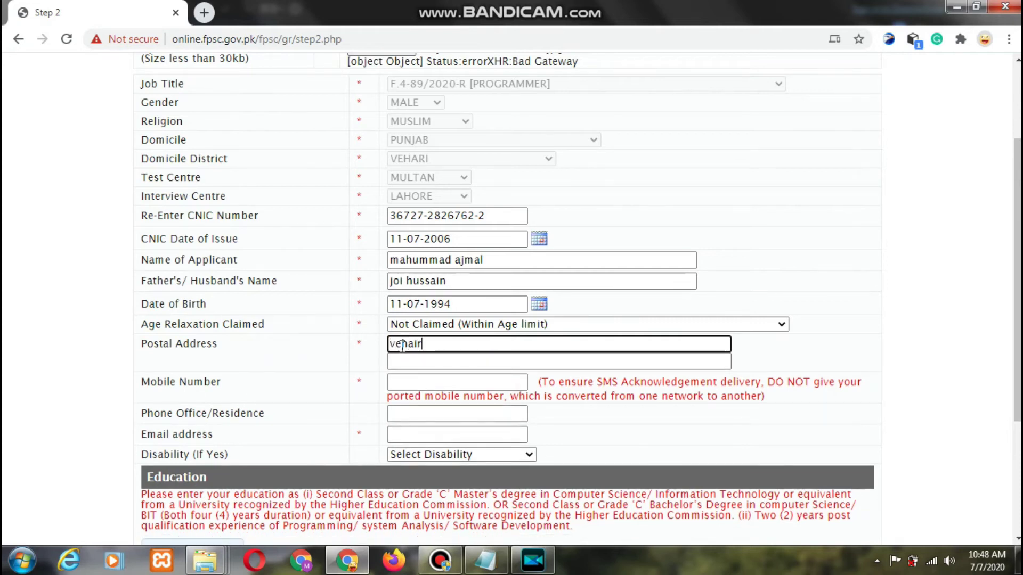
text(  kahore)
click(450, 383)
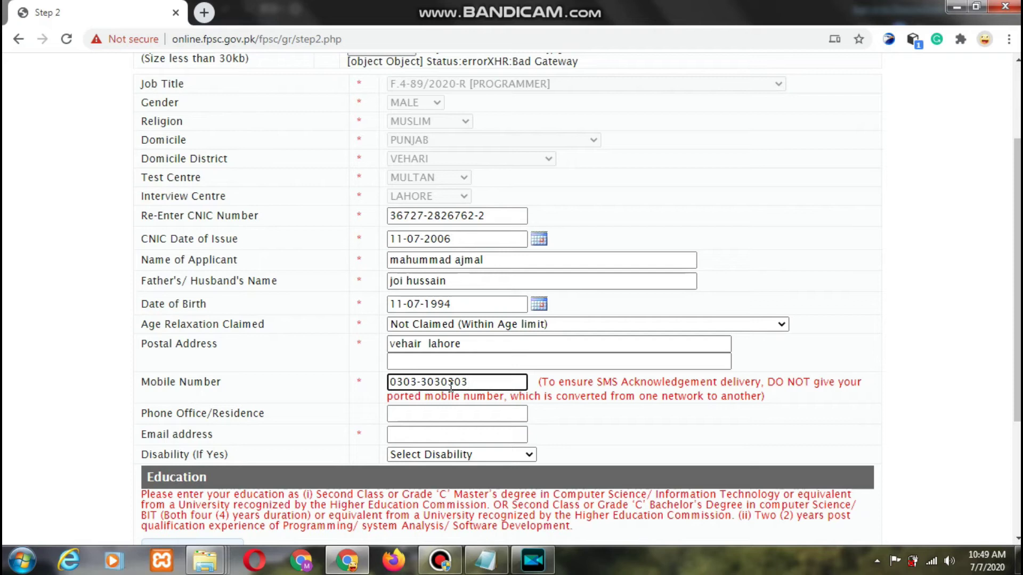
click(468, 413)
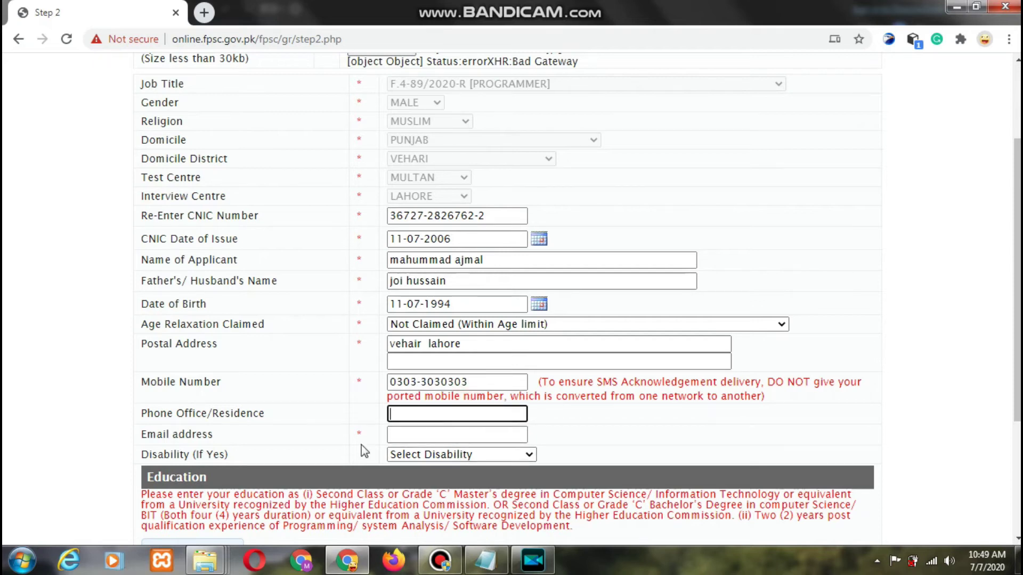
- Fill in the applicant's Gmail e-mail address, correcting typing mistakes
click(412, 434)
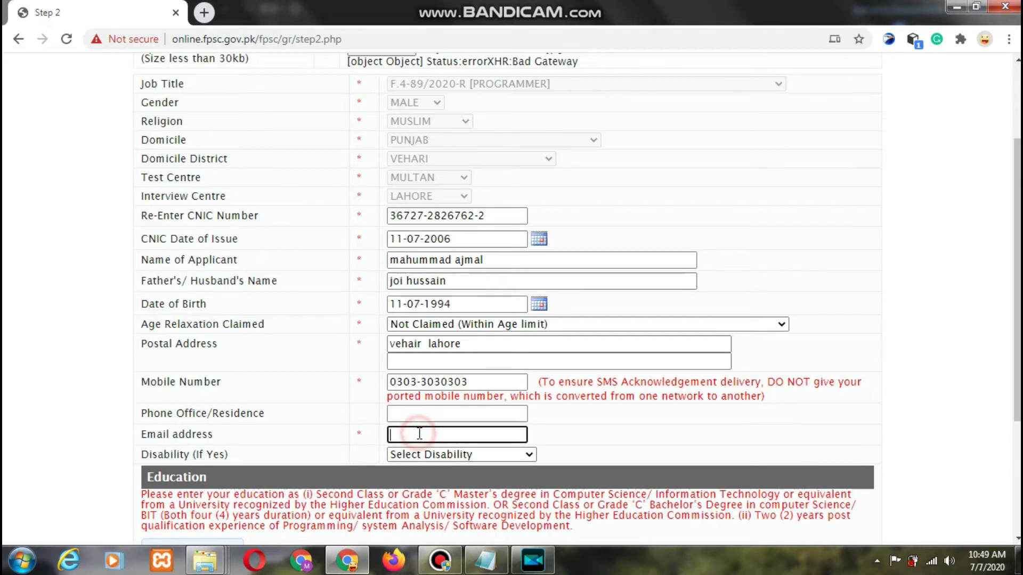
click(359, 434)
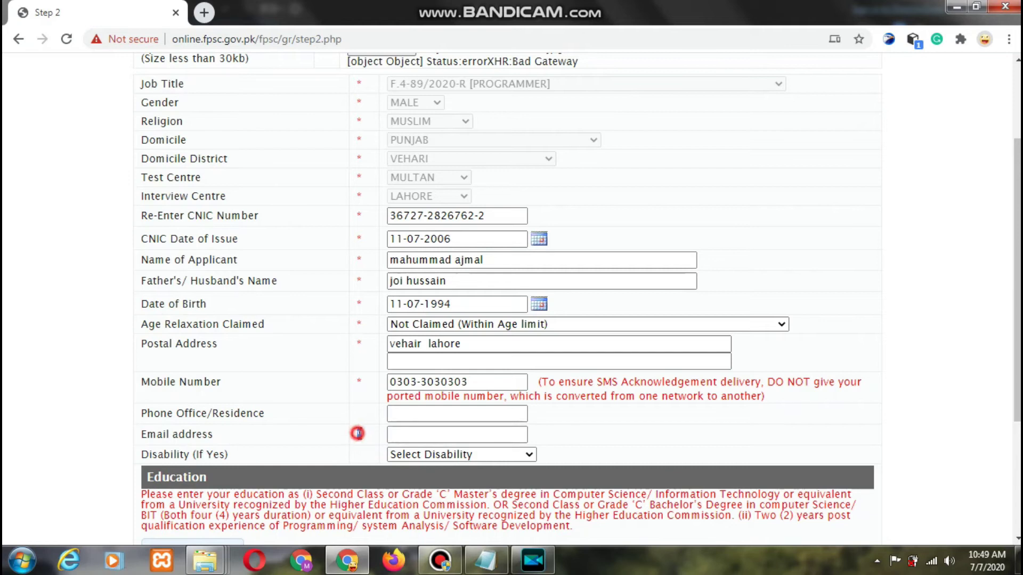
click(407, 430)
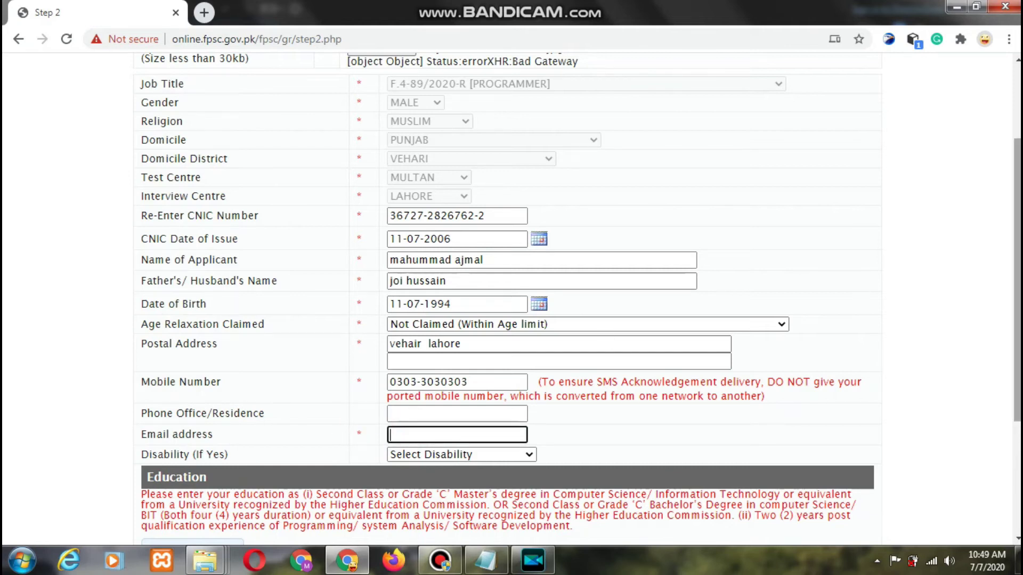
scroll(746, 330, down, 2)
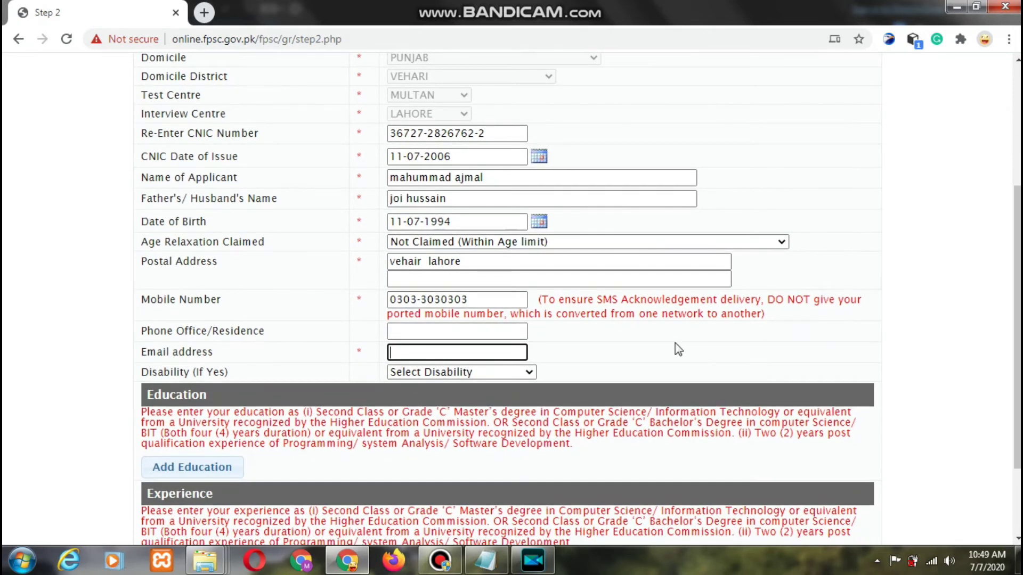
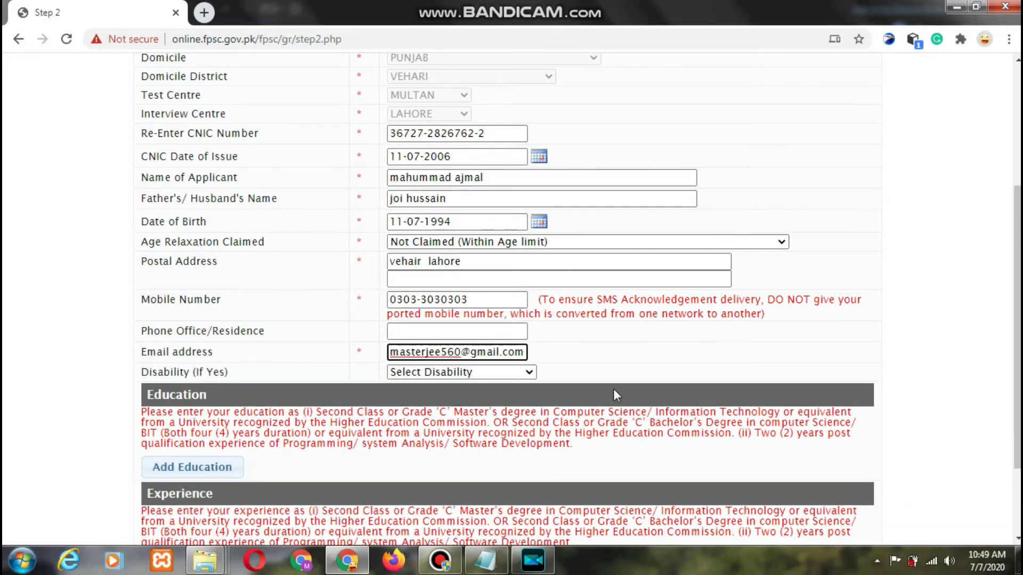
- Leave Disability as 'Select Disability' and bring up the Add Education dialog
click(491, 371)
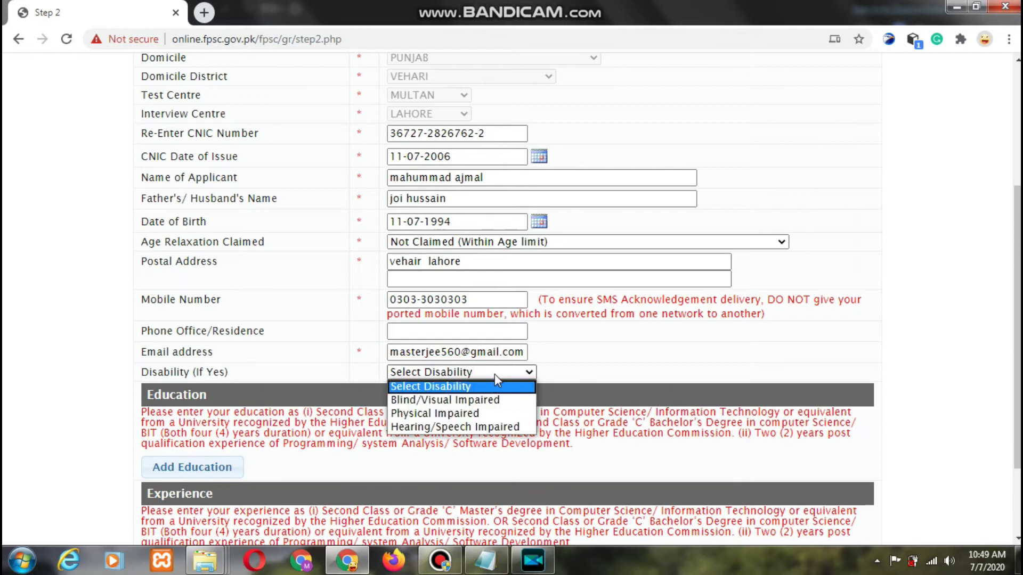
click(494, 372)
drag(1019, 276, 1018, 340)
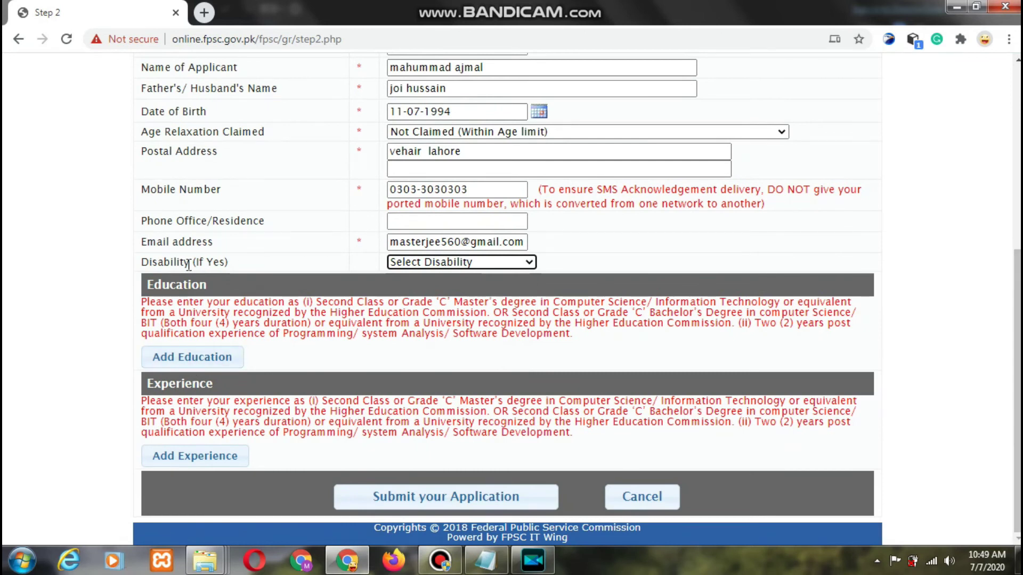
drag(152, 265, 170, 265)
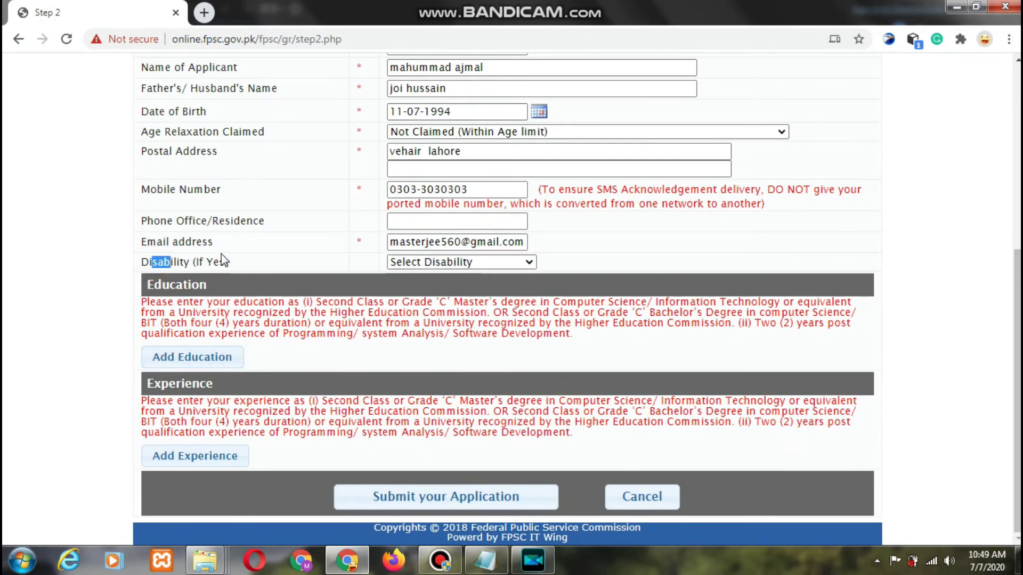
click(443, 263)
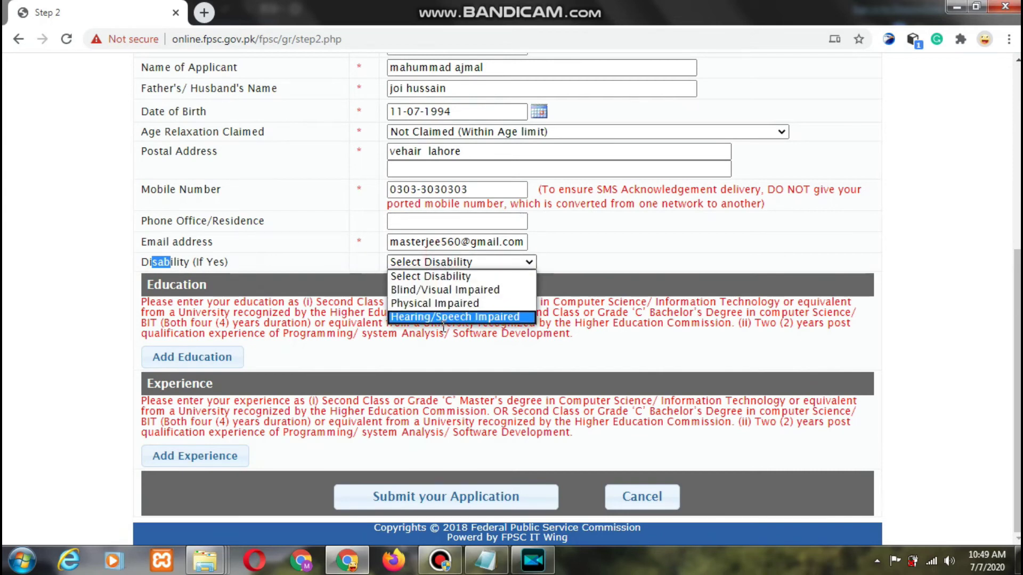
click(461, 277)
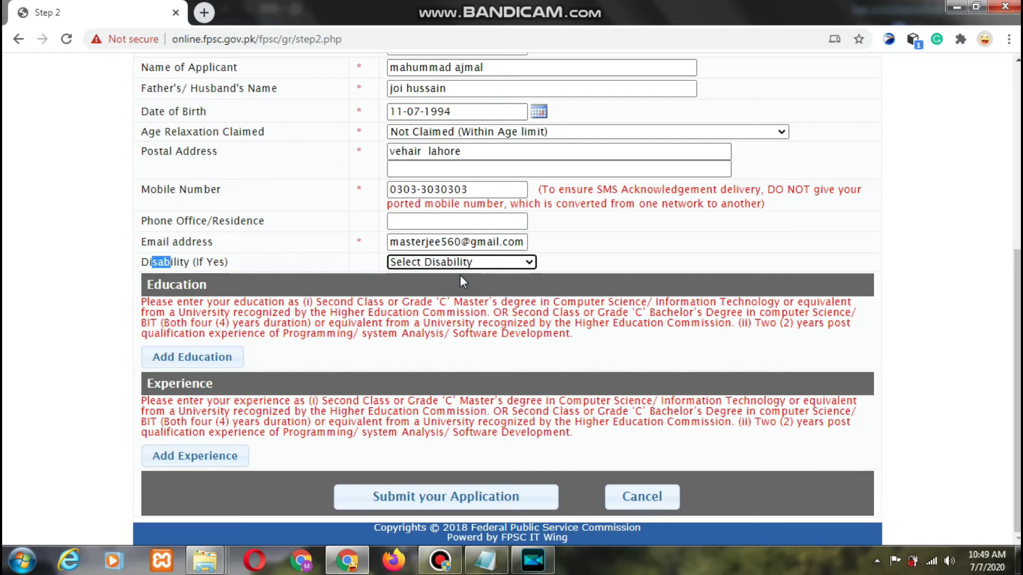
click(197, 357)
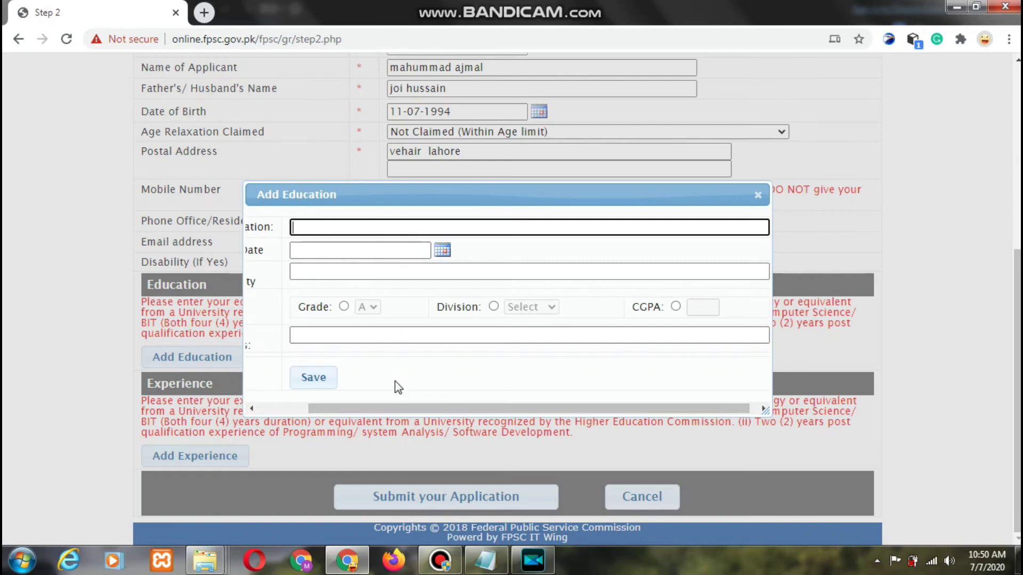
- Enter qualification msc with result date 09-07-2018
drag(404, 411, 334, 414)
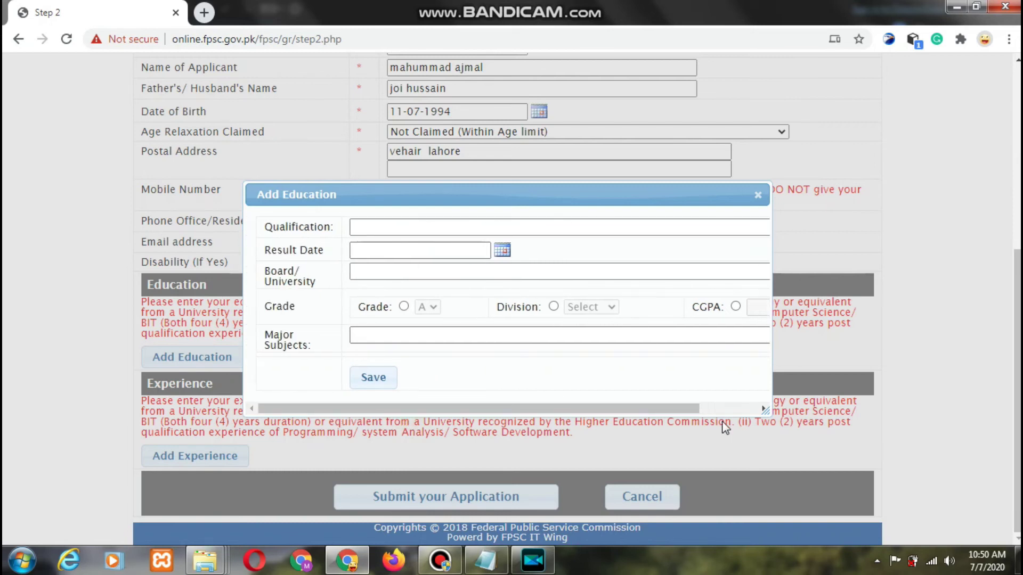
drag(764, 409, 765, 419)
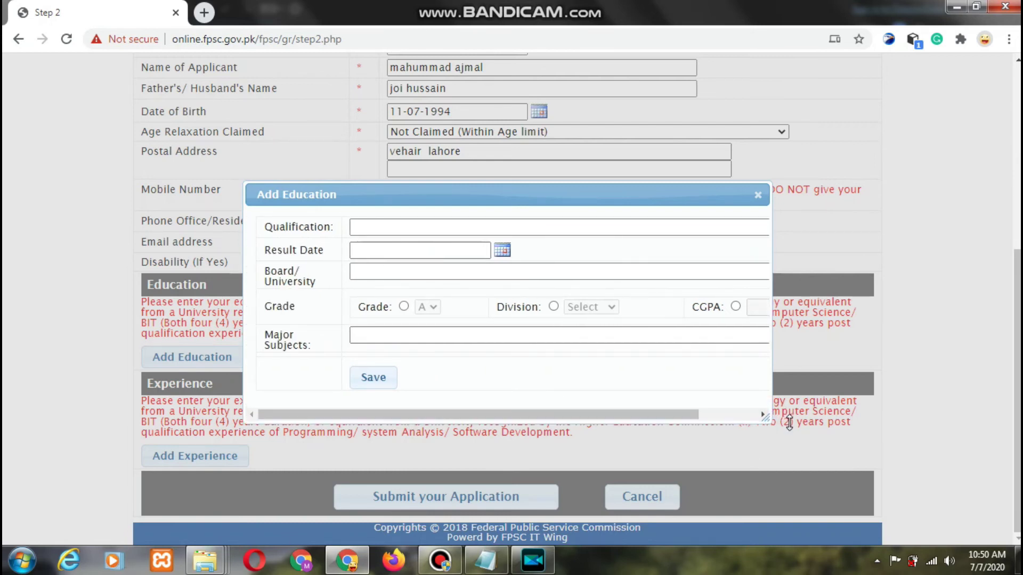
click(410, 228)
text(msc)
click(460, 253)
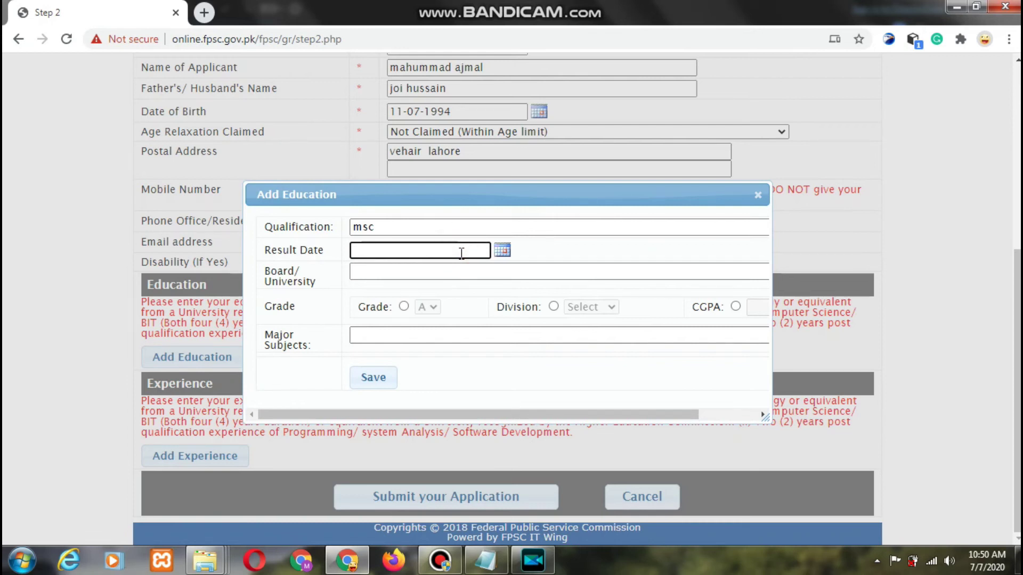
click(502, 249)
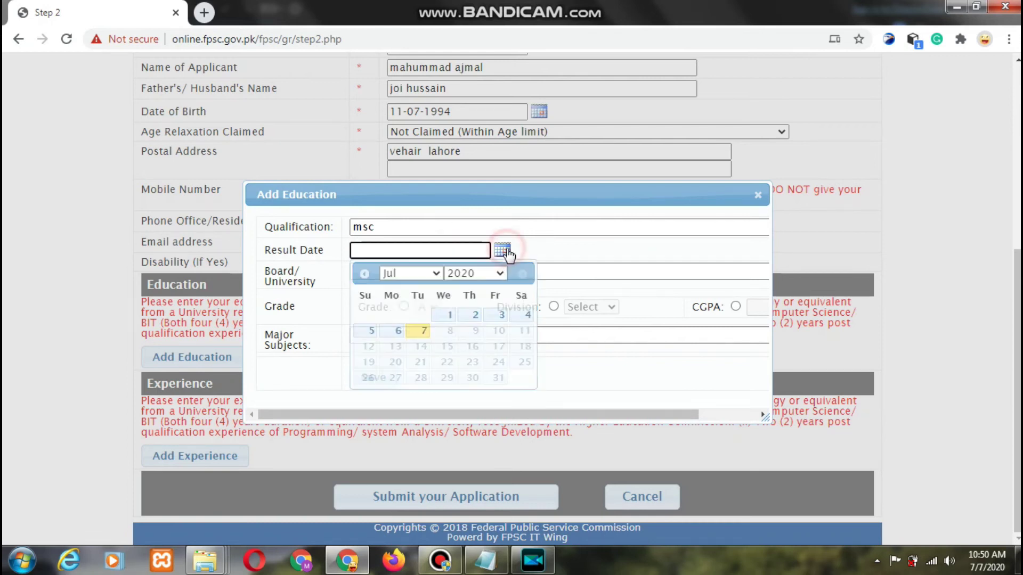
click(503, 271)
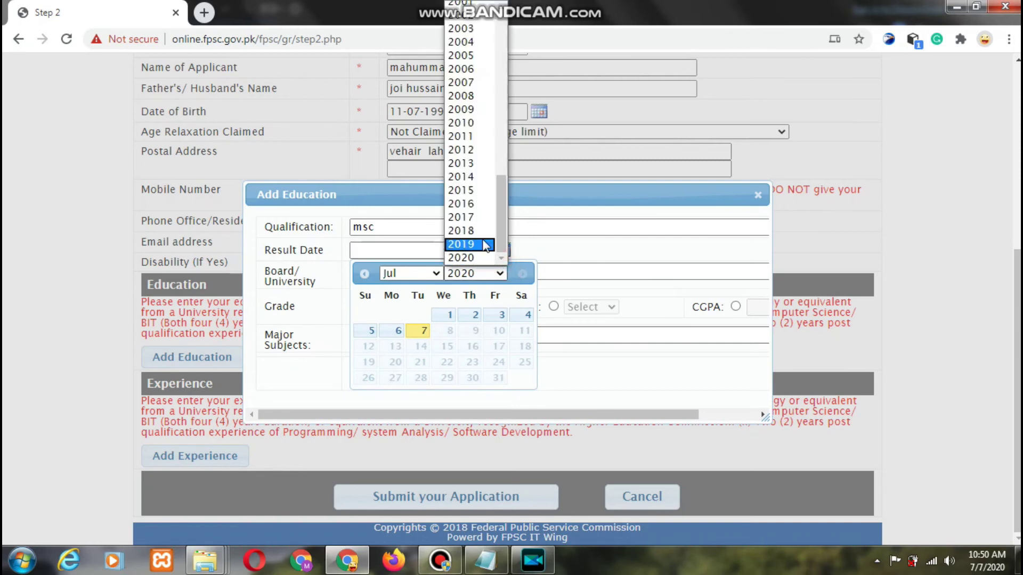
click(482, 233)
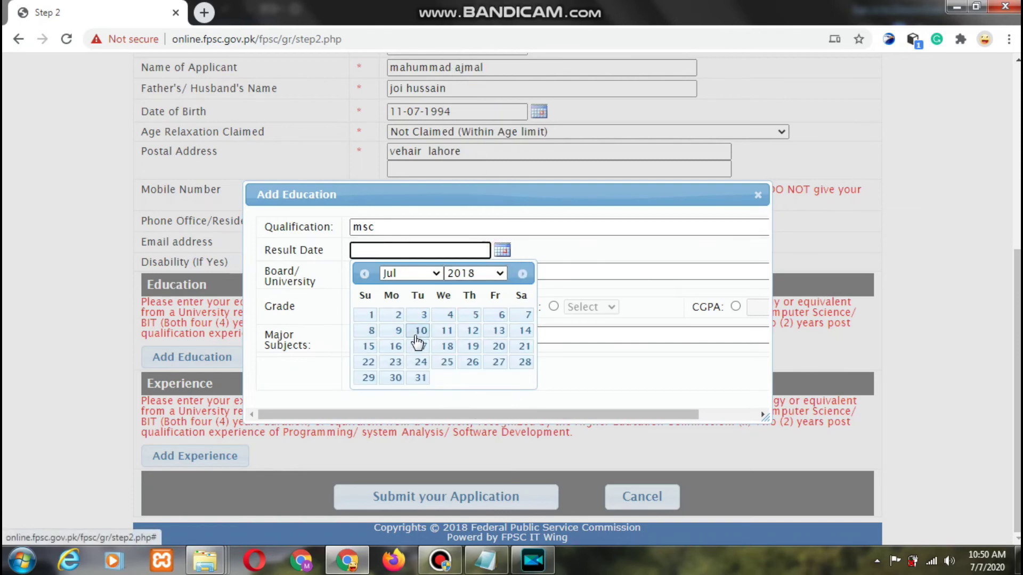
click(398, 334)
- Add institute comsats, Grade A and major subject computer, then save the entry
click(426, 271)
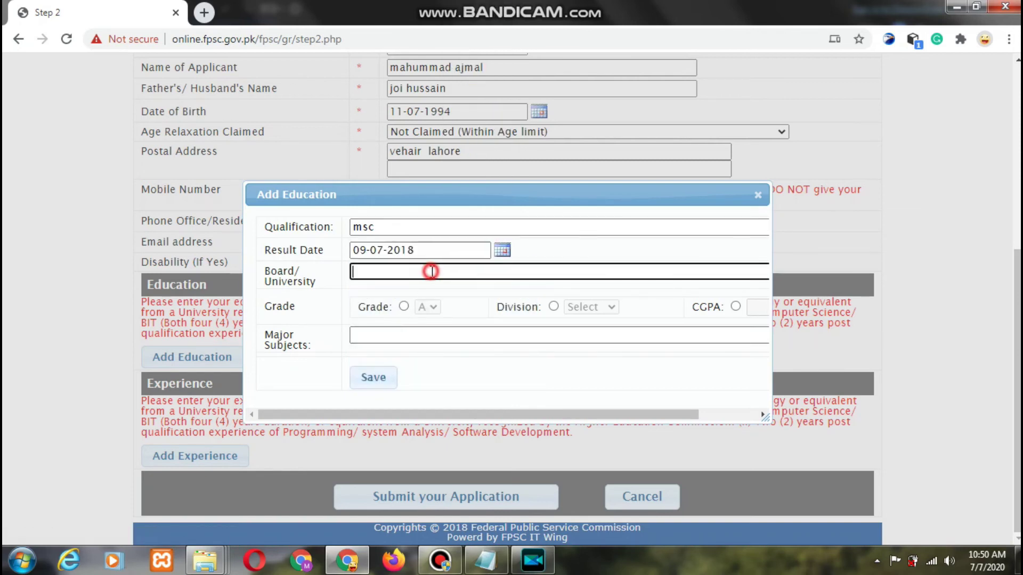
text(ci)
text(omsat)
key(BackSpace)
key(BackSpace)
key(BackSpace)
key(BackSpace)
key(BackSpace)
text(comsat)
click(404, 307)
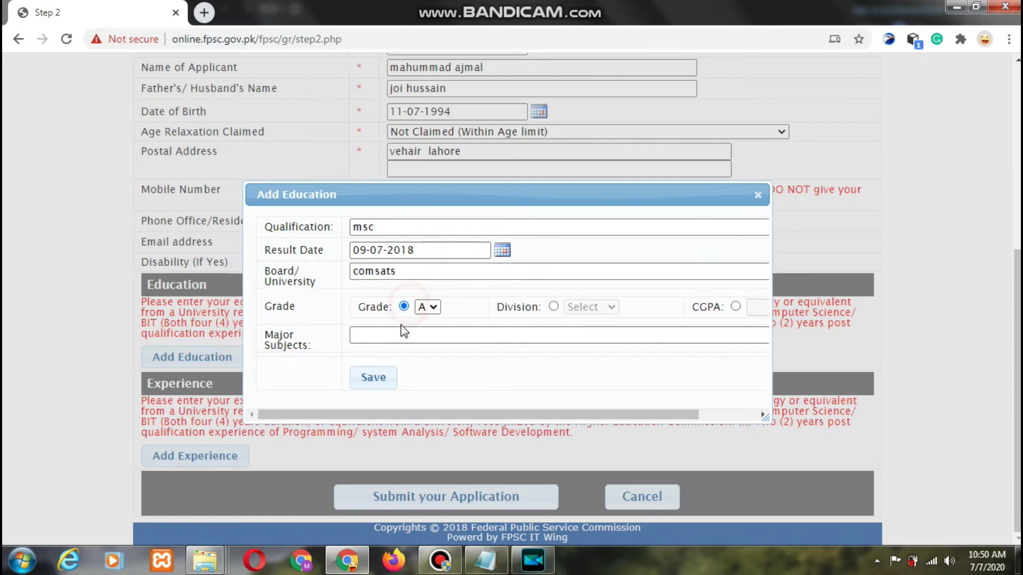
click(402, 331)
text(c)
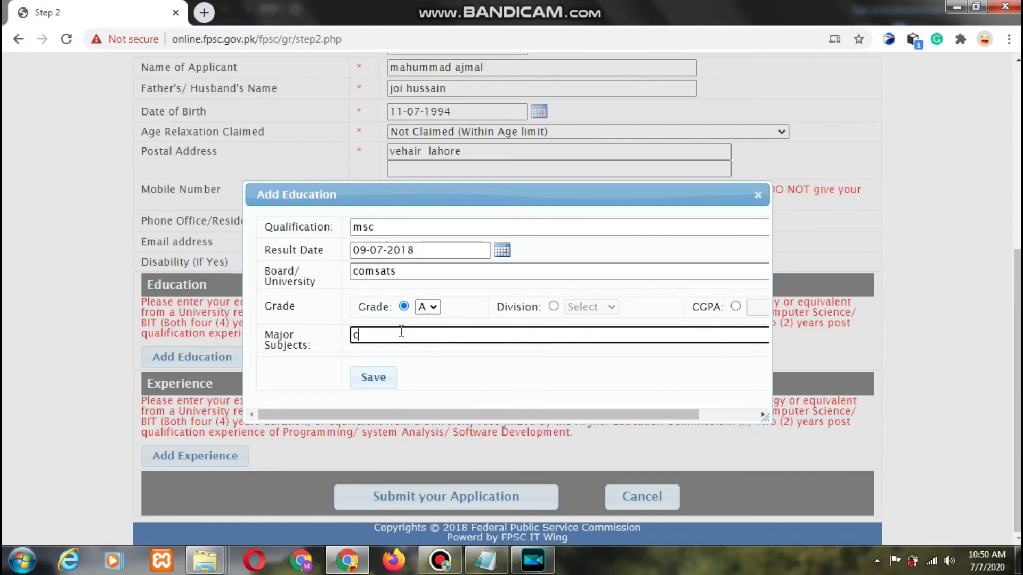
text(om o)
text(uter)
click(383, 379)
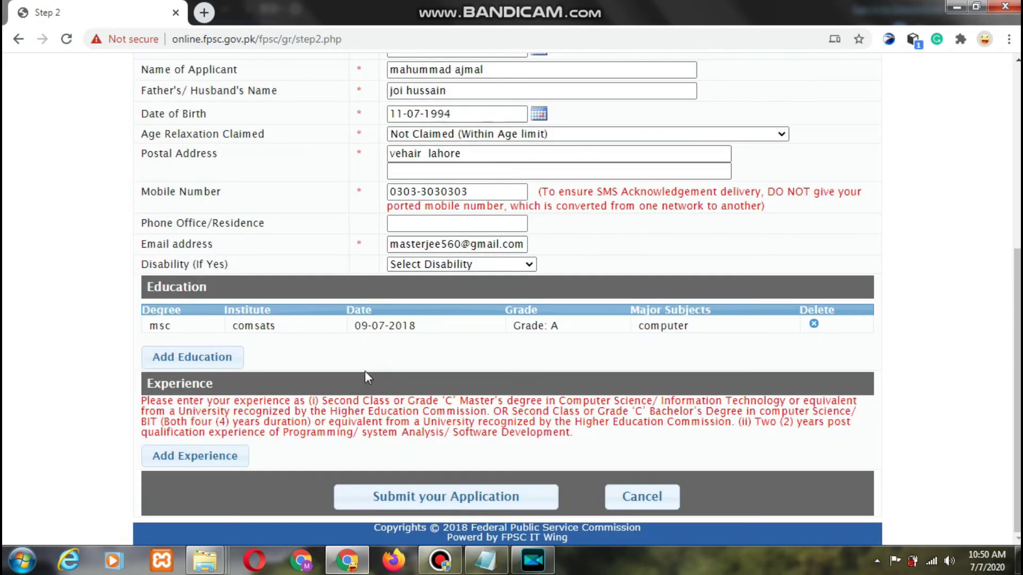
- Dismiss an empty education form and submit, getting the 'at least one experience' error
click(191, 362)
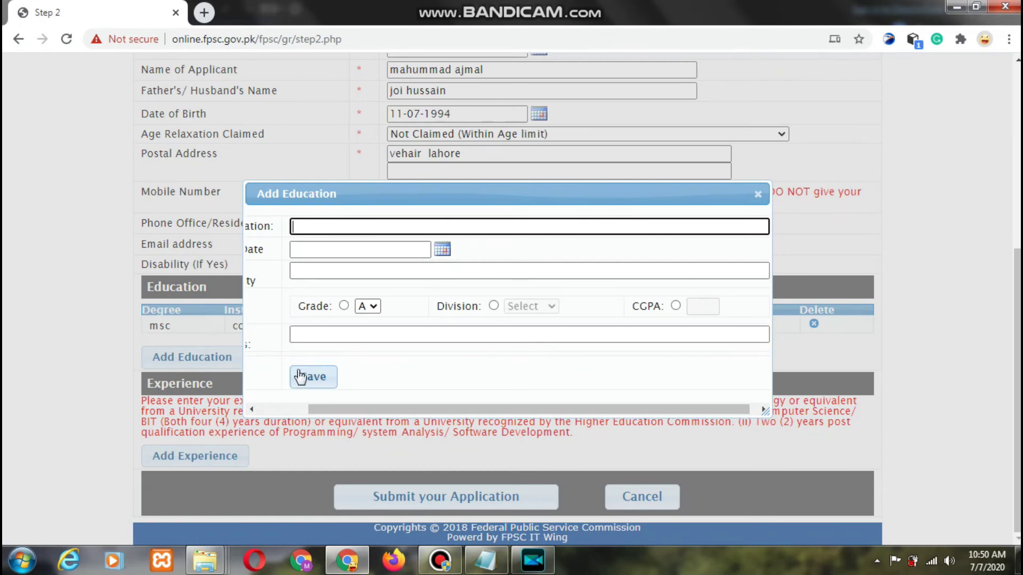
click(758, 193)
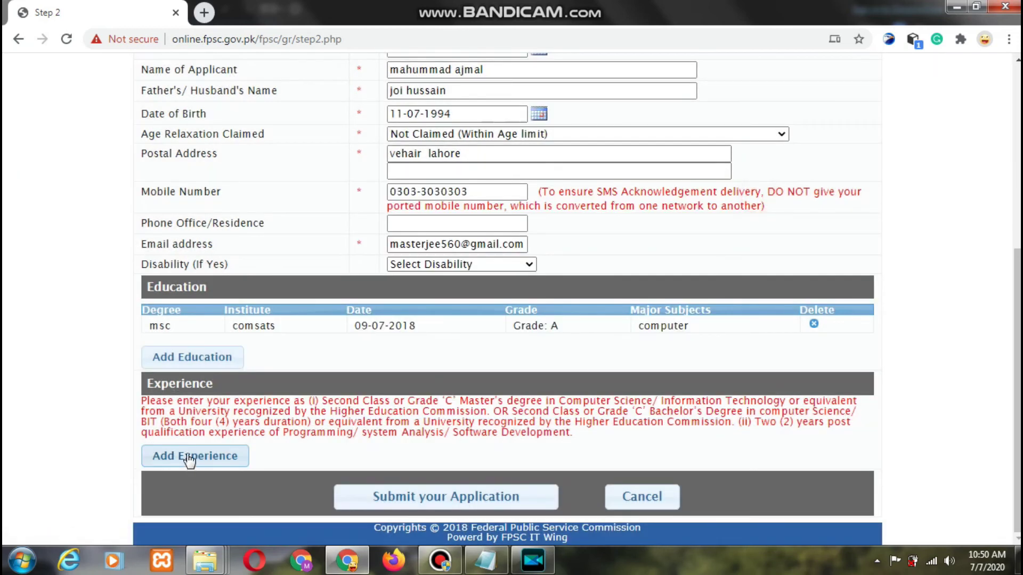
click(452, 497)
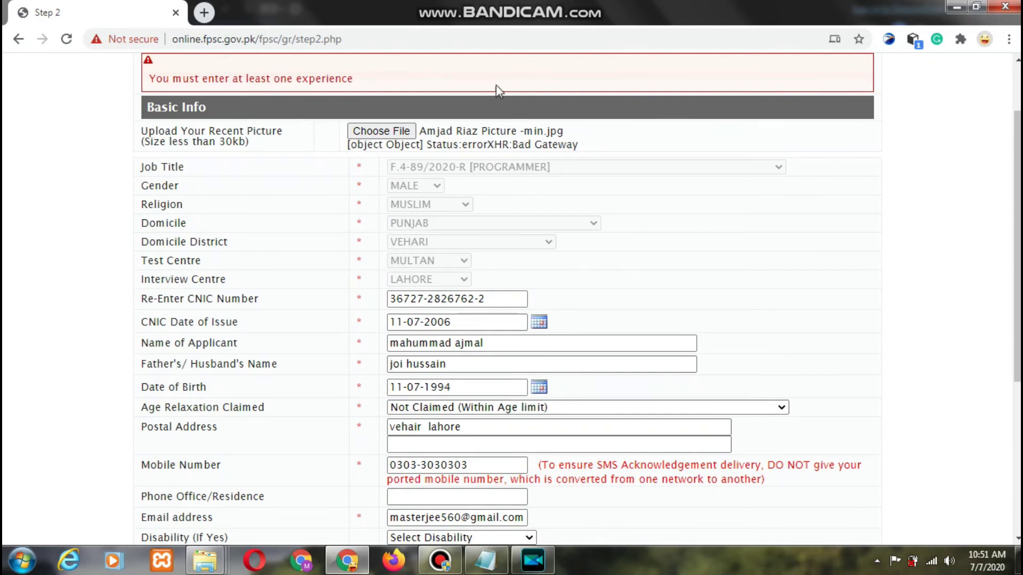
- Minimize Bandicam and submit the application with the programmer experience (10-07-2017 to 01-07-2019)
scroll(760, 211, down, 5)
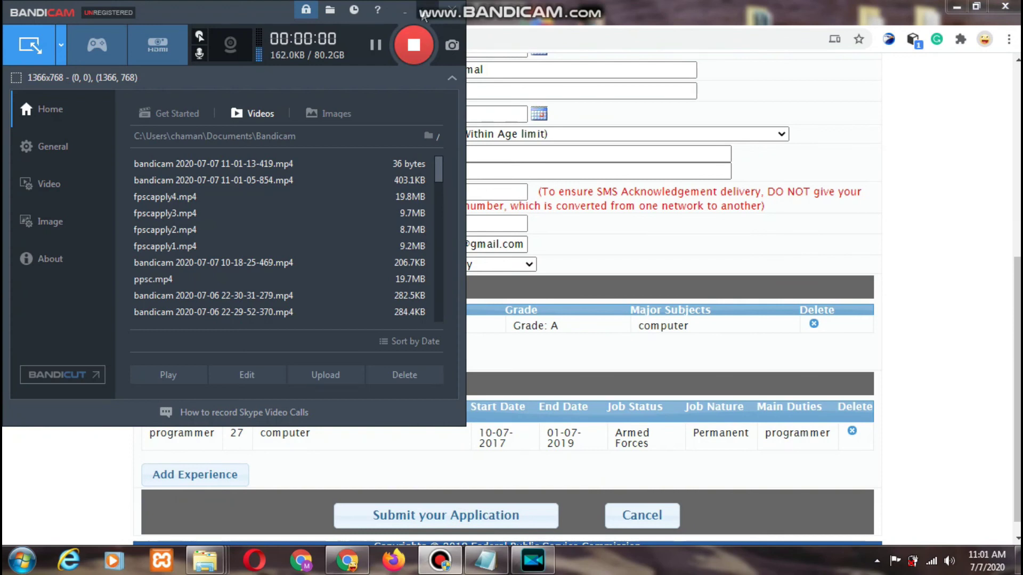
click(406, 12)
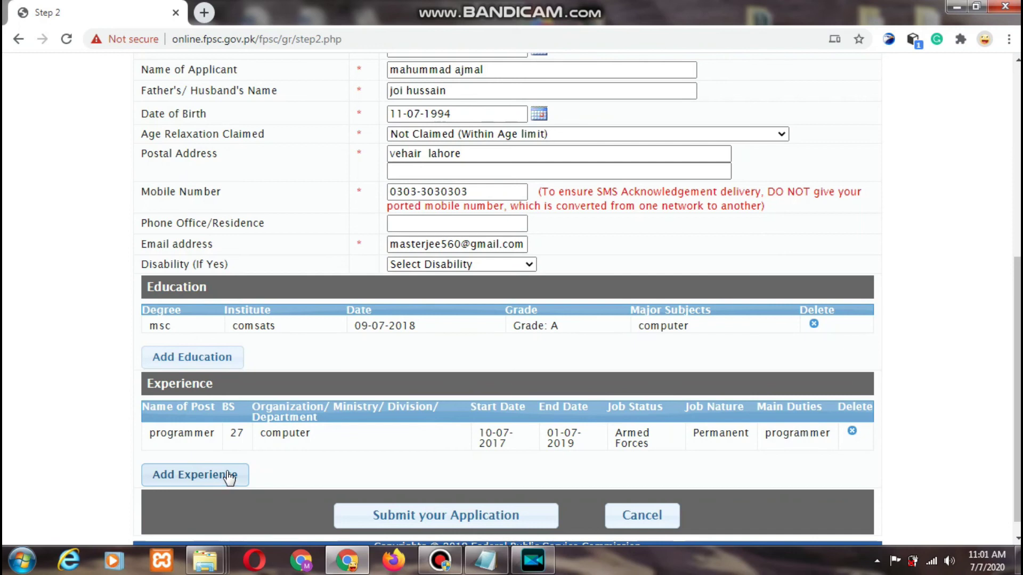
click(463, 517)
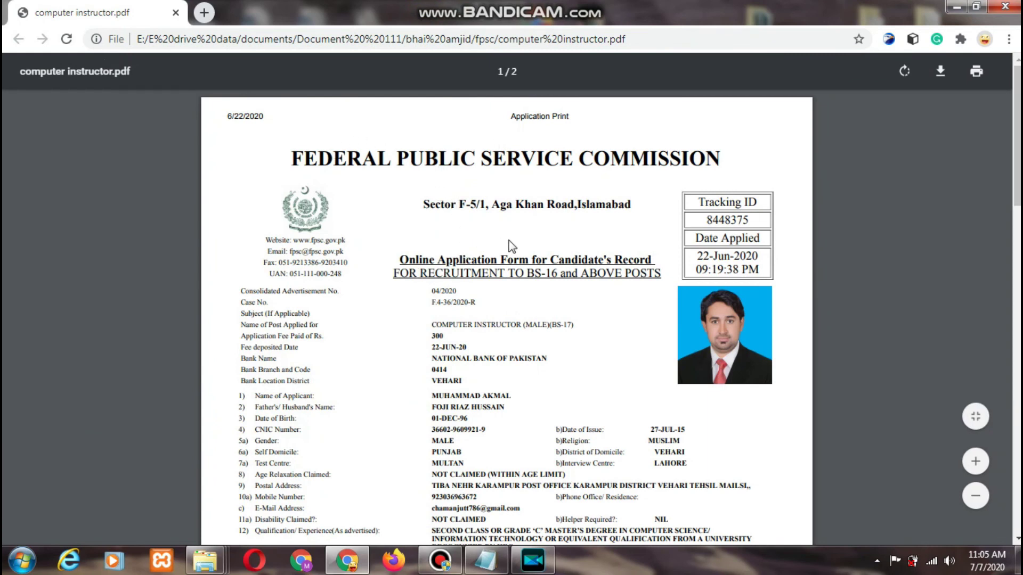
scroll(1015, 195, down, 3)
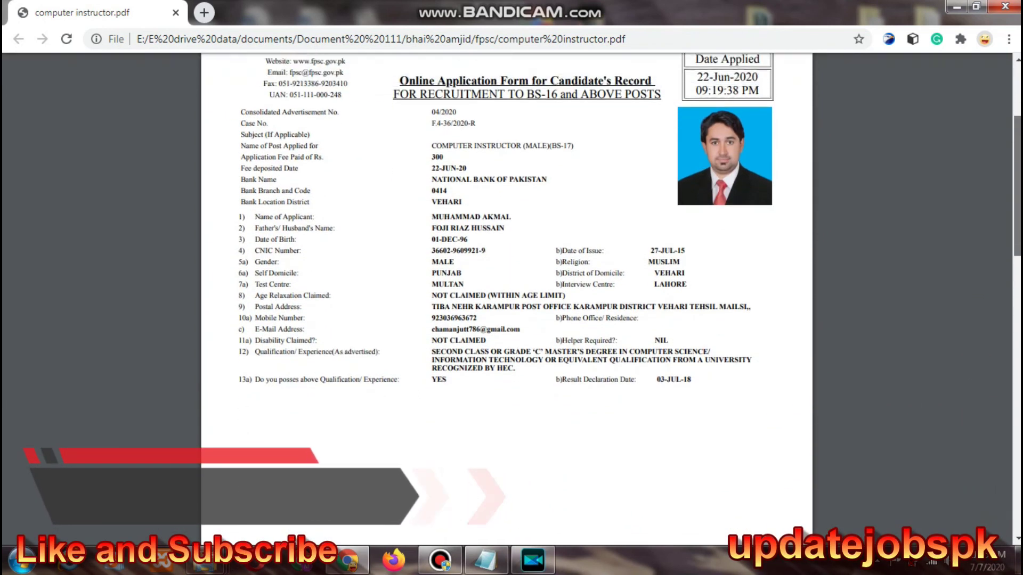
scroll(1015, 214, down, 3)
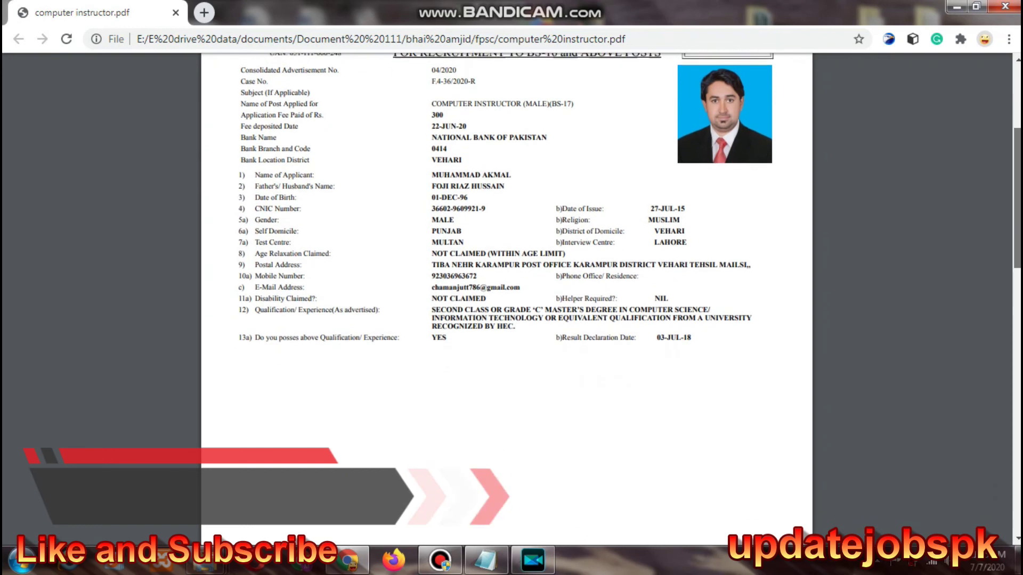
scroll(506, 298, down, 4)
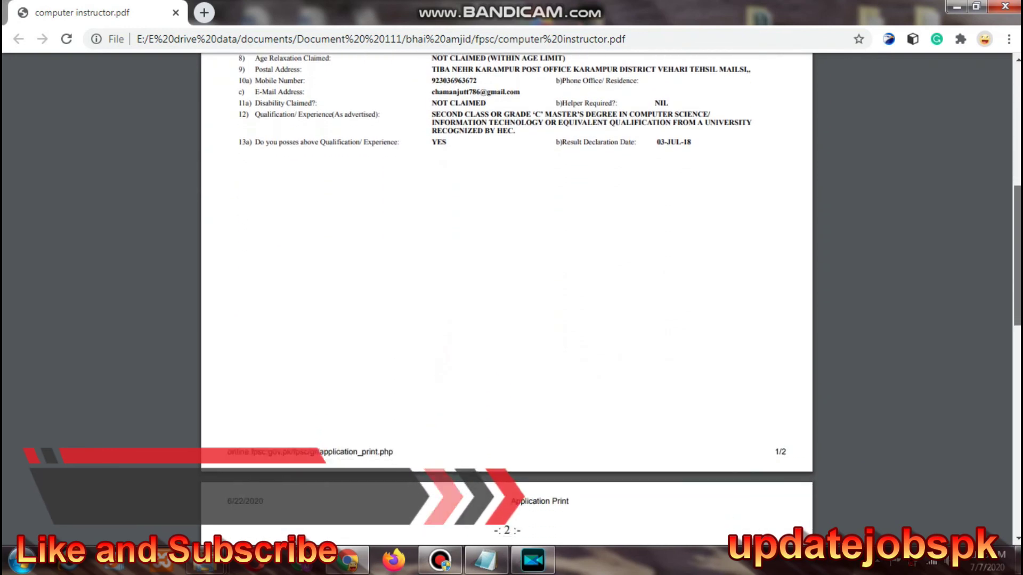
scroll(506, 298, down, 7)
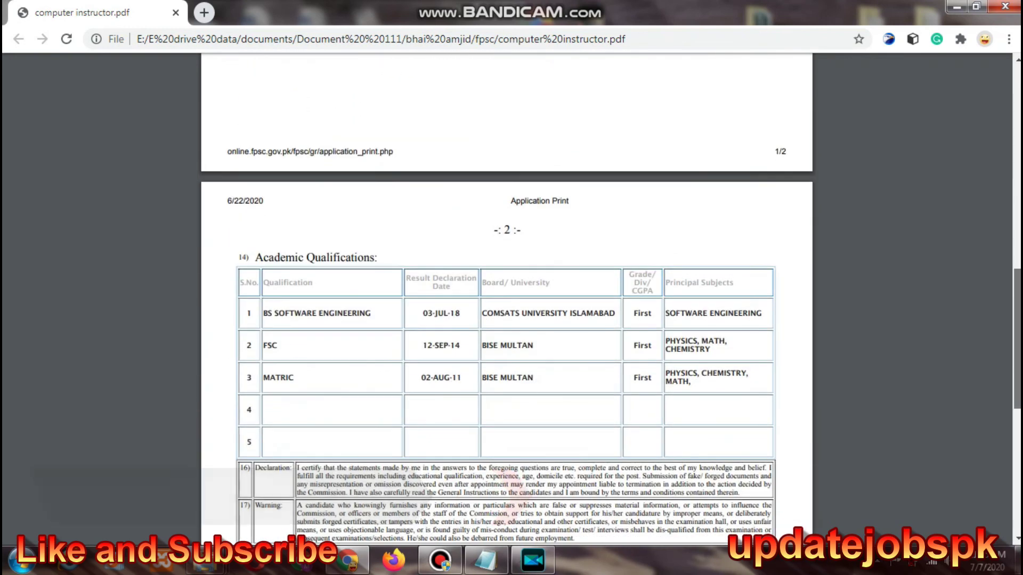
scroll(506, 298, down, 4)
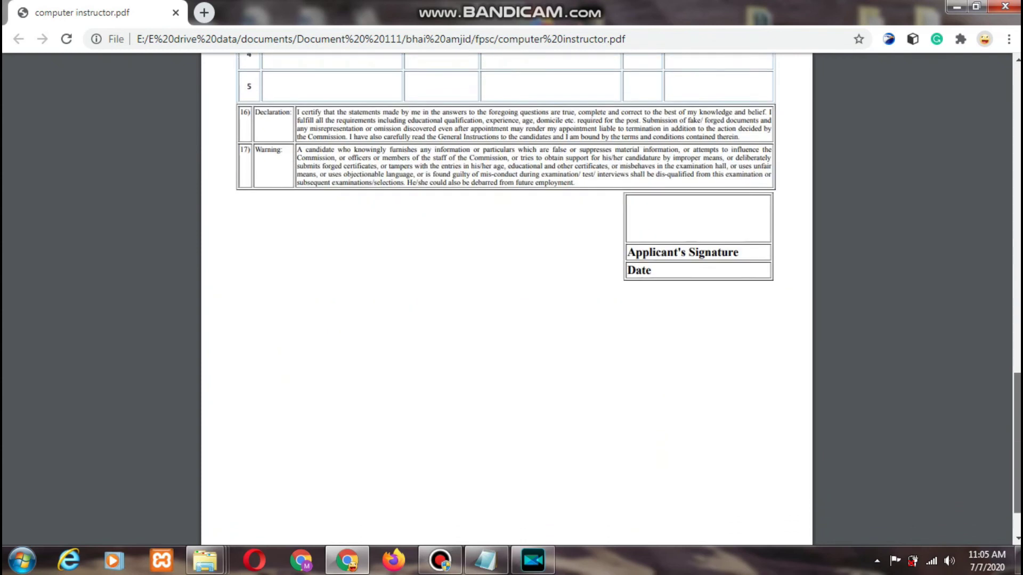
scroll(506, 298, up, 9)
scroll(506, 299, up, 6)
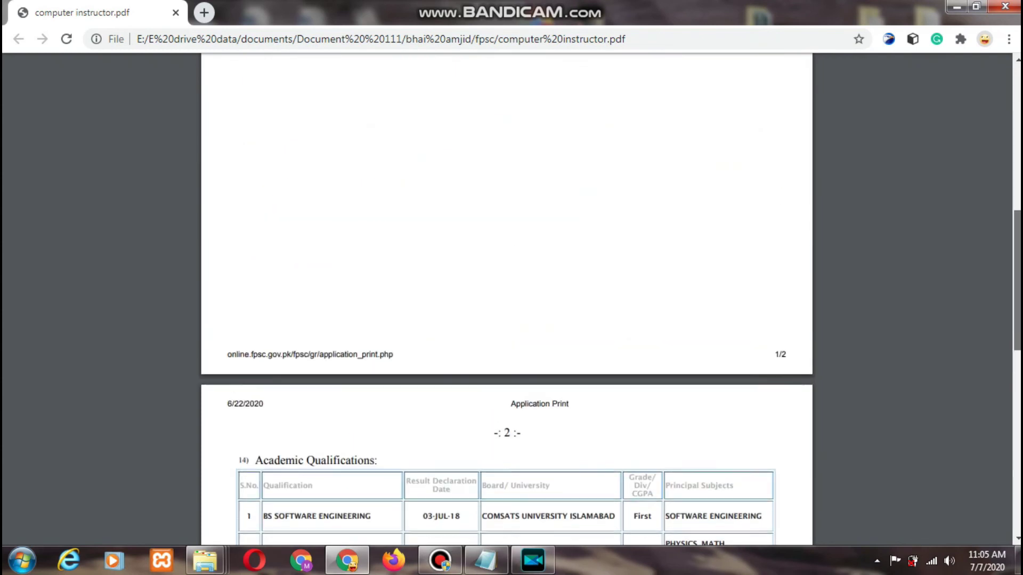
scroll(506, 298, up, 4)
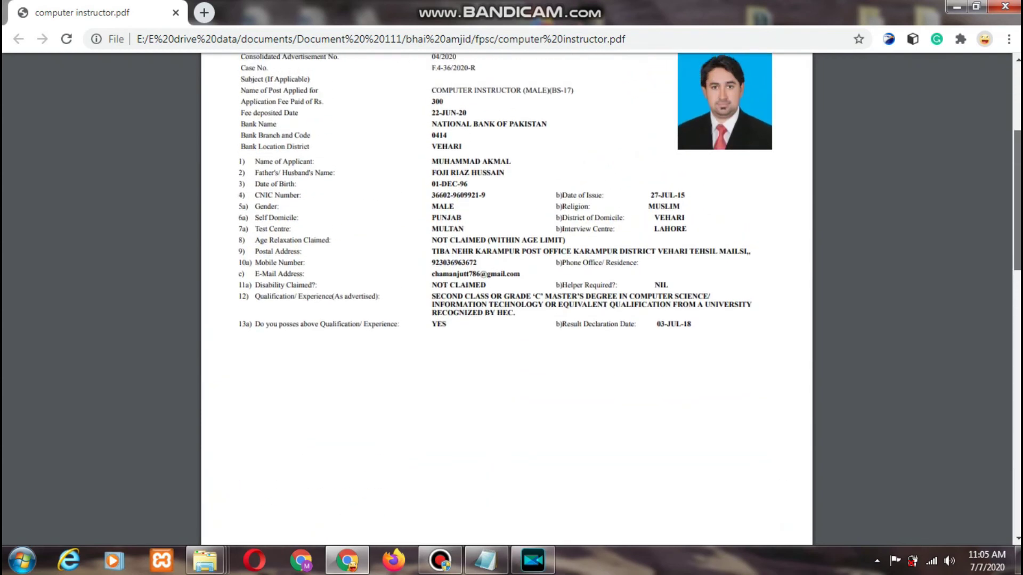
scroll(707, 336, up, 1)
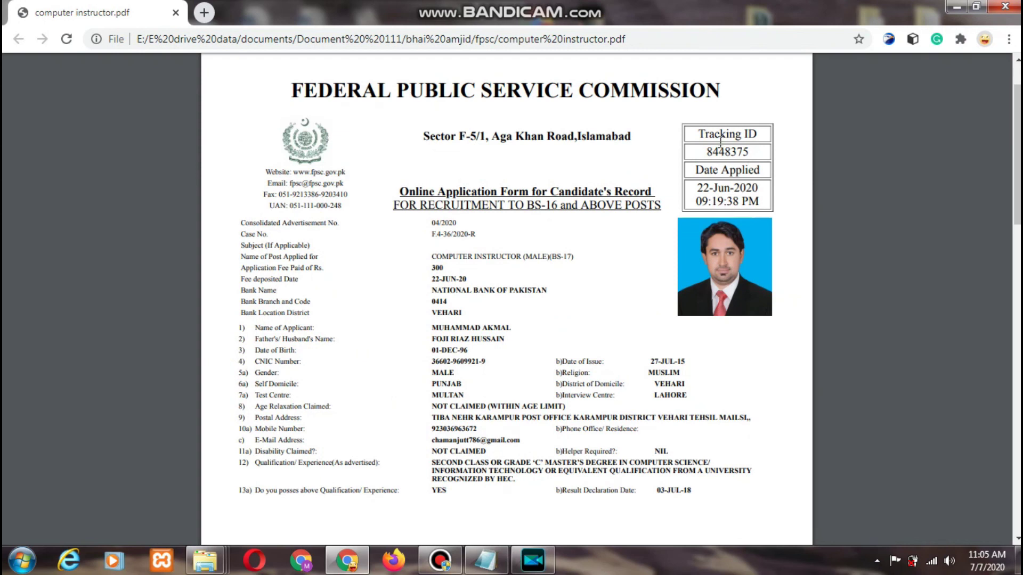
drag(694, 169, 733, 199)
- Bring Bandicam's home window, listing recordings fpscapply1.mp4 to fpscapply4.mp4, over the PDF
mouse_move(439, 568)
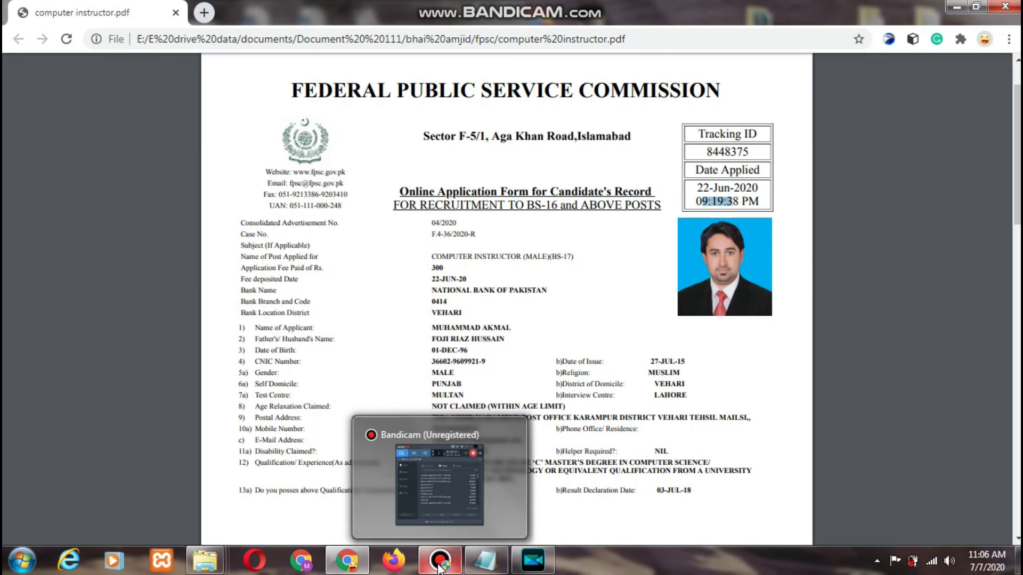
click(439, 562)
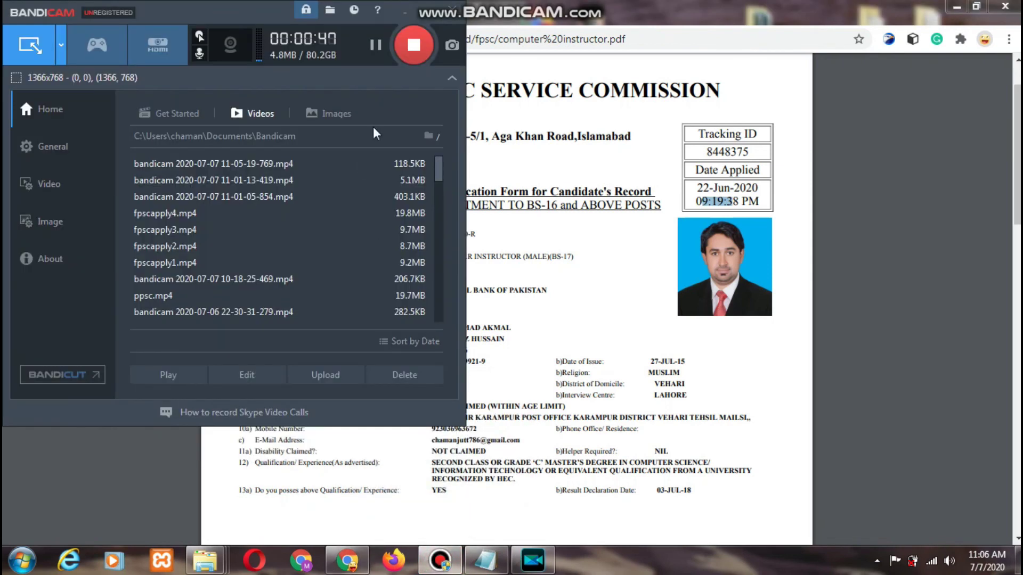